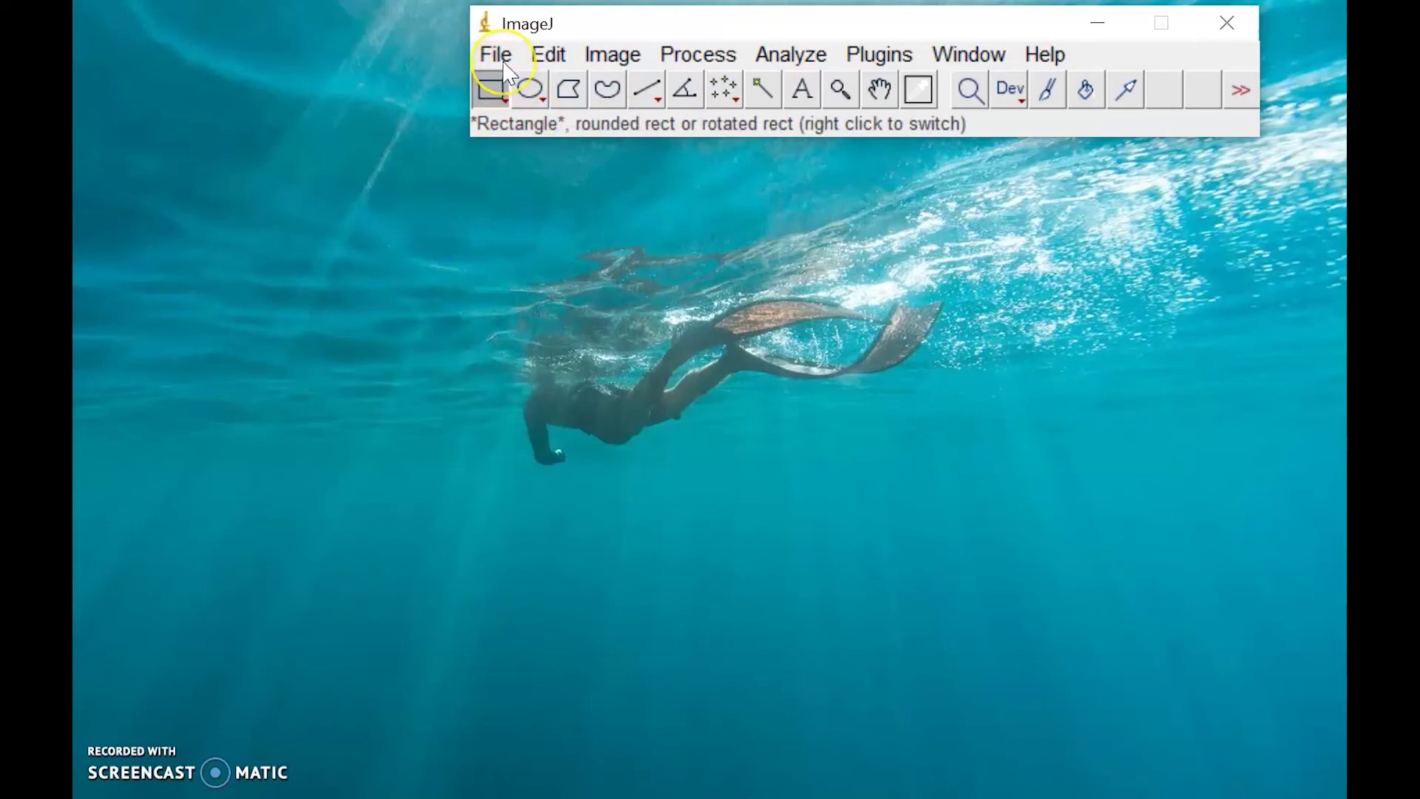
Bring up the File > New > Image settings for a blank image.
click(494, 56)
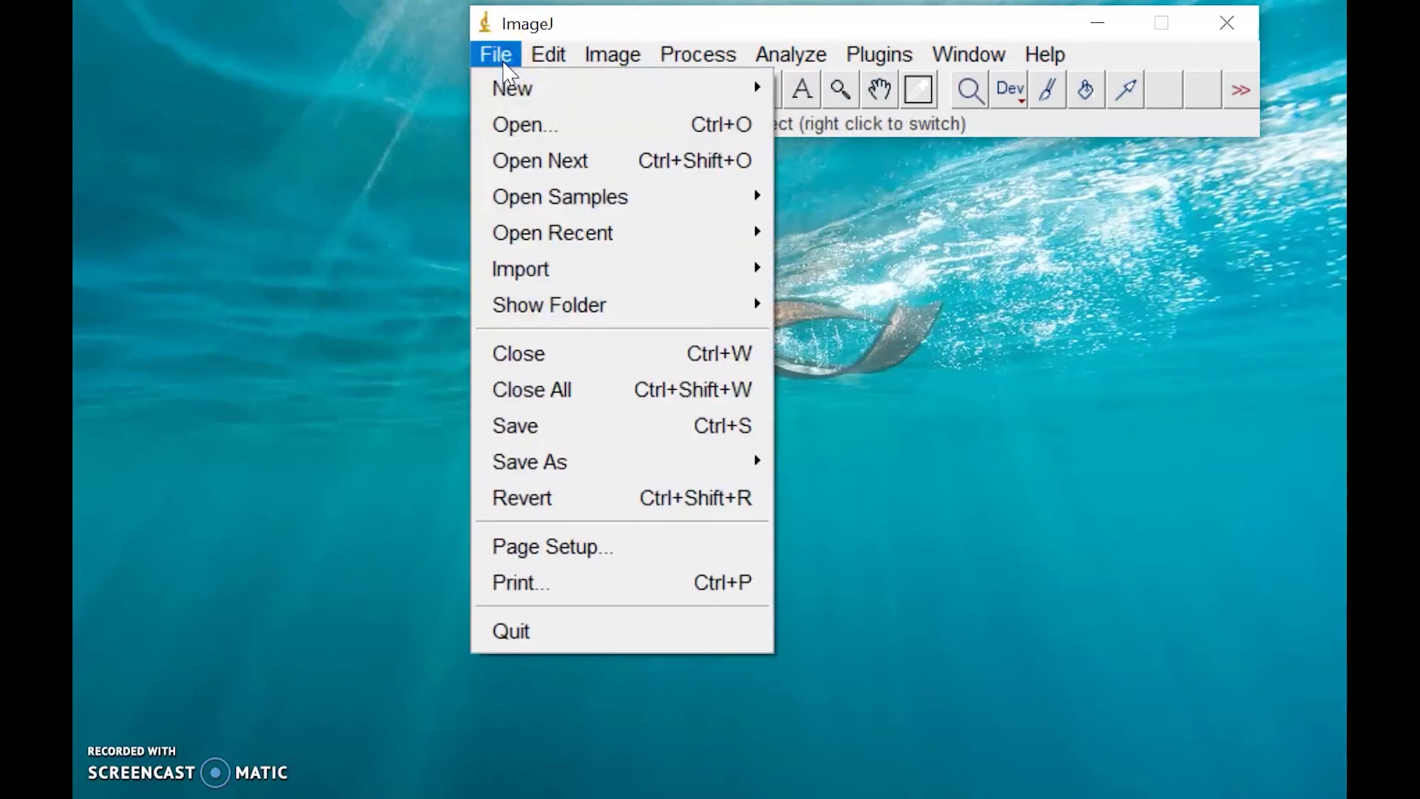
mouse_move(549, 46)
drag(598, 23, 527, 52)
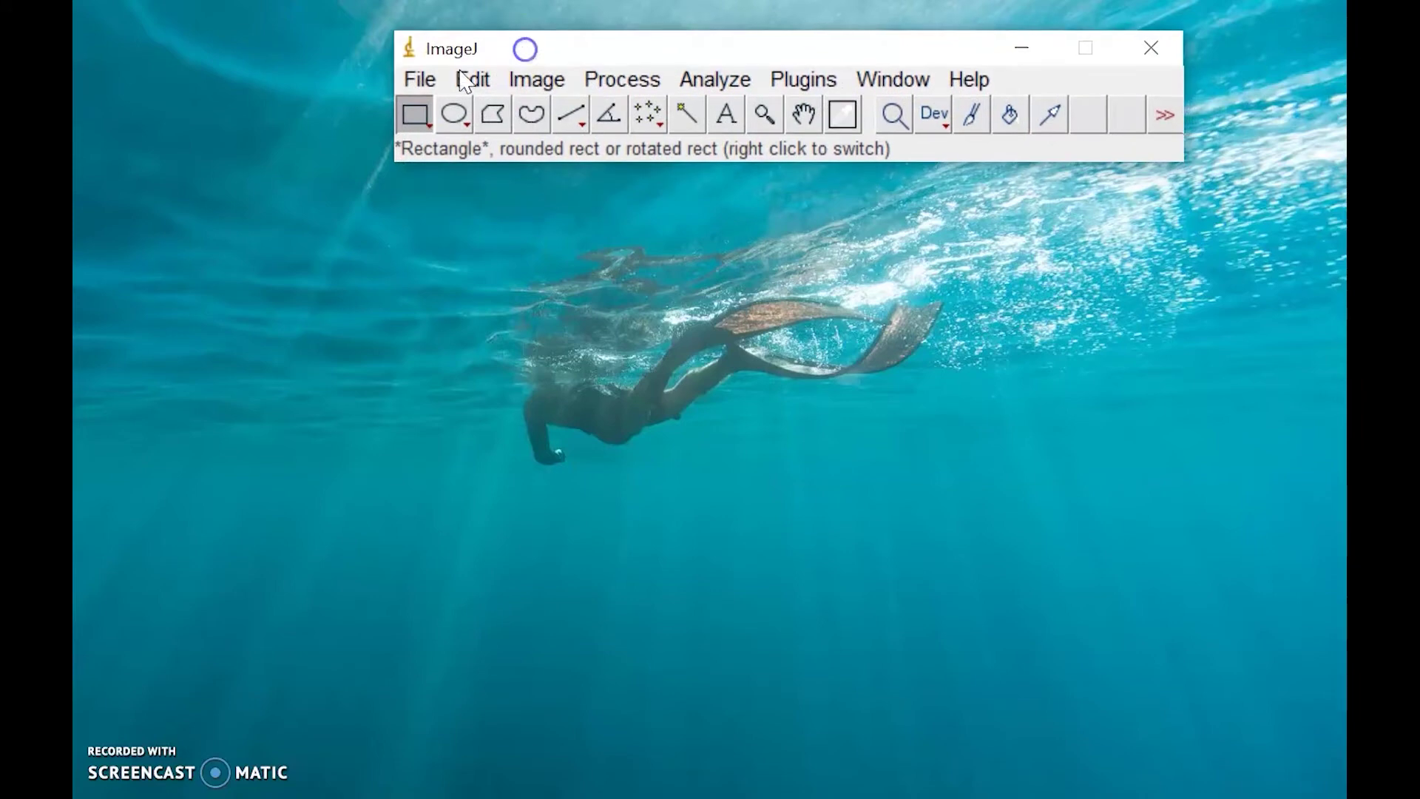
click(415, 89)
mouse_move(446, 116)
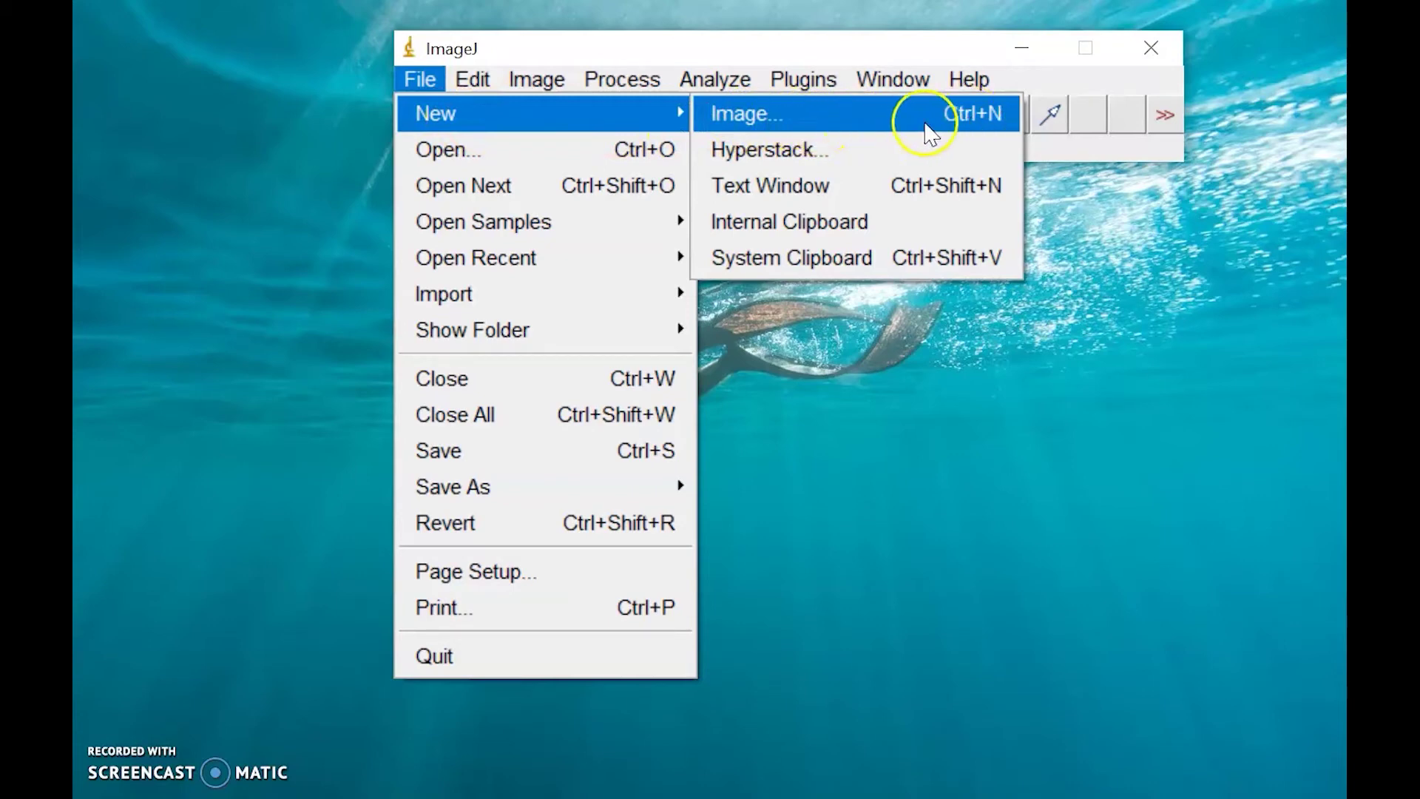
click(892, 117)
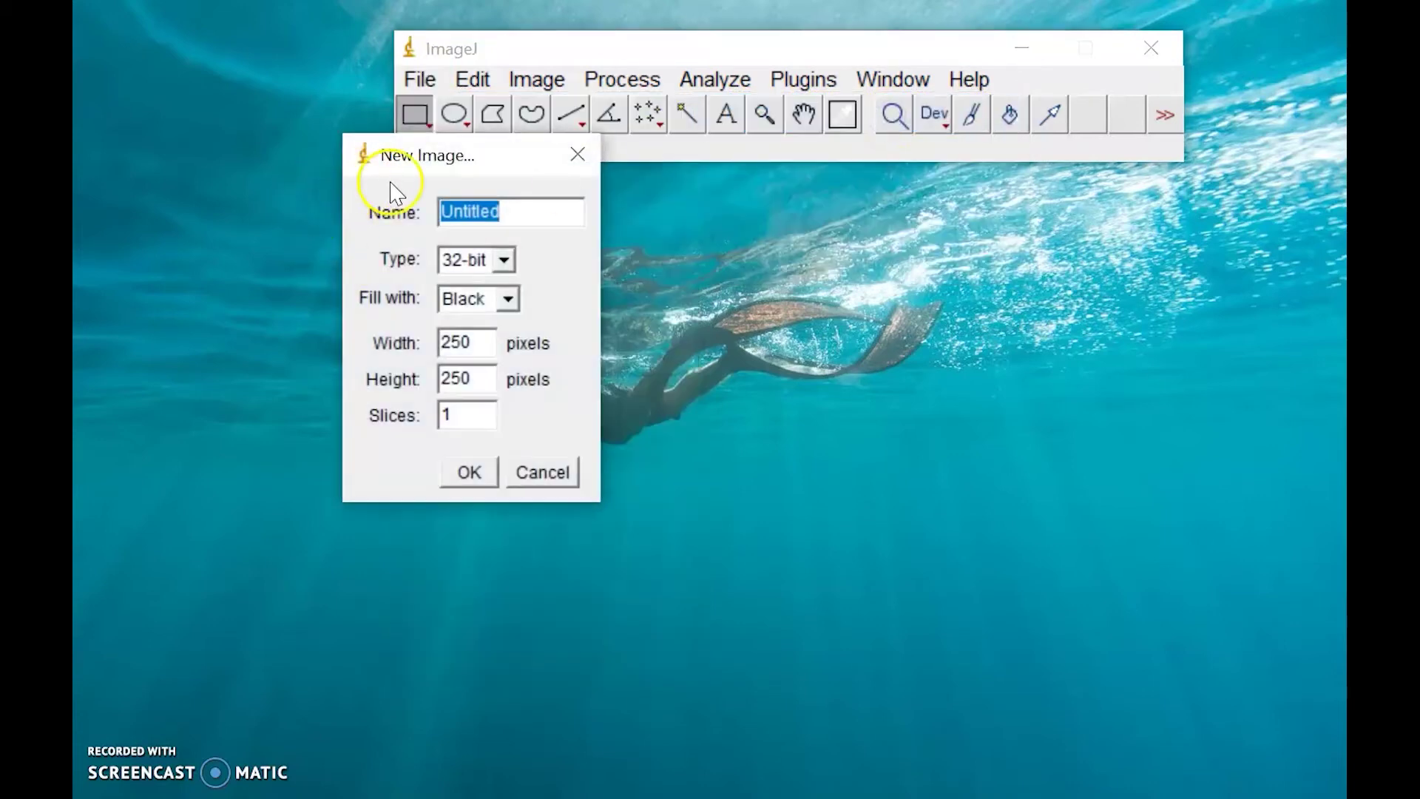
Replace the default name 'Untitled' with 'Hello8'.
drag(417, 158, 570, 228)
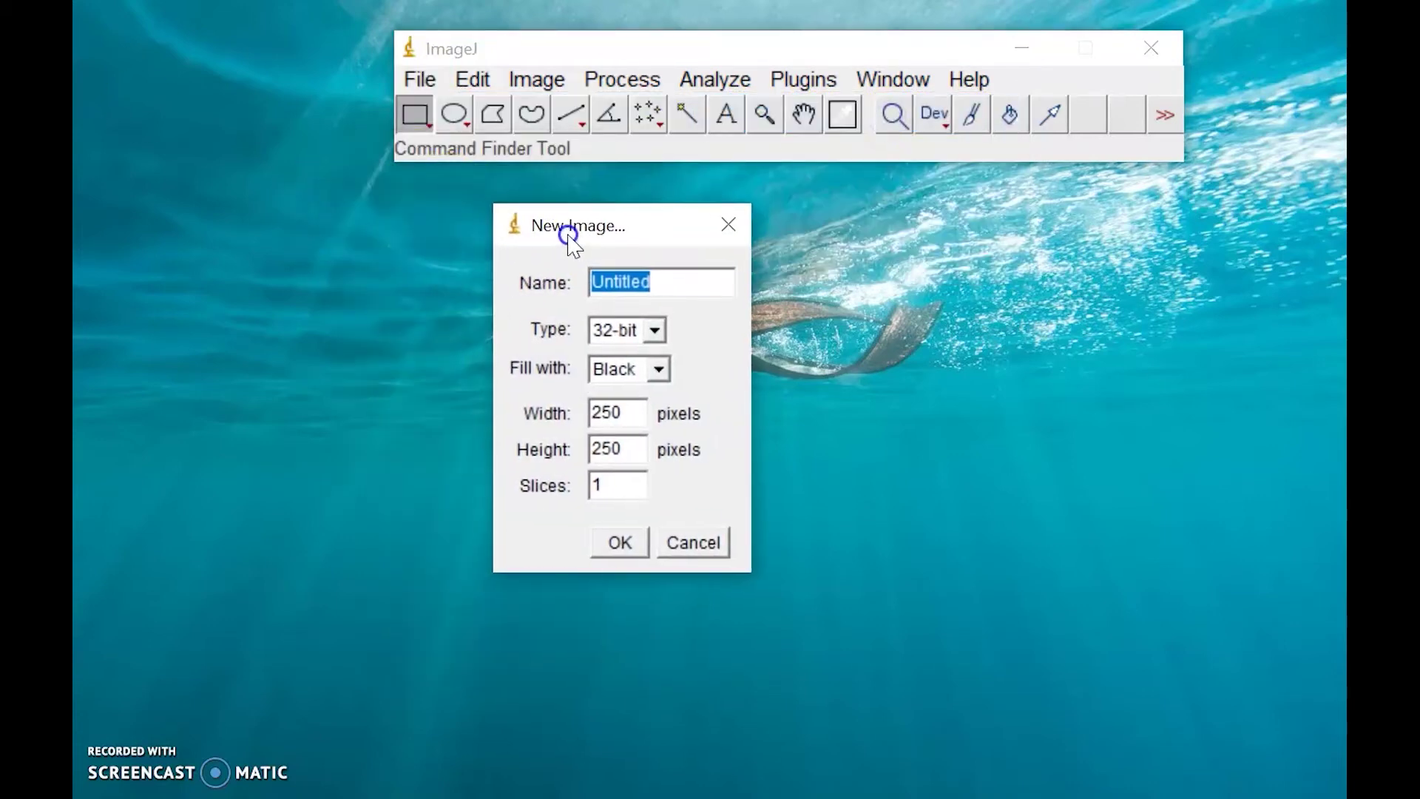
click(715, 286)
drag(595, 282, 616, 282)
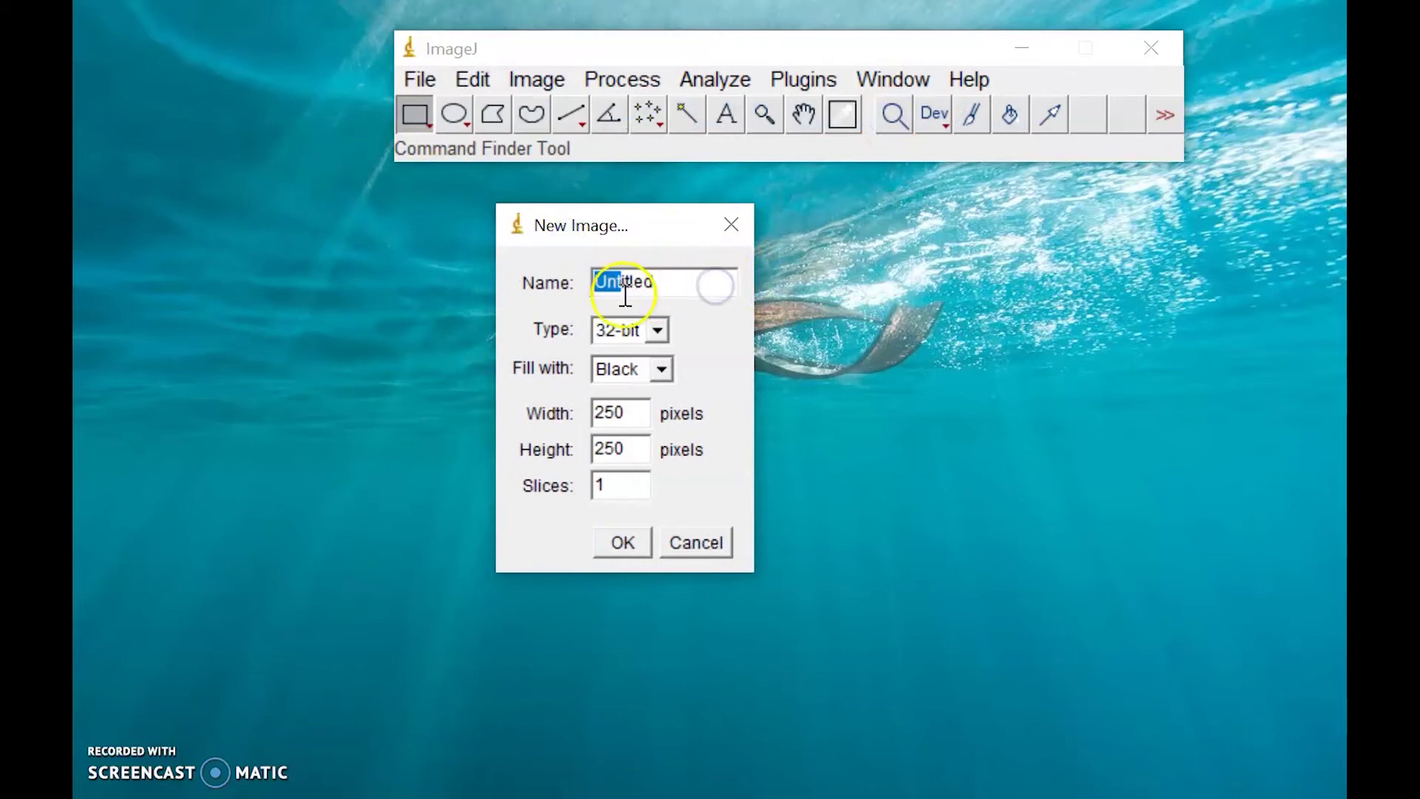
click(704, 293)
double_click(664, 293)
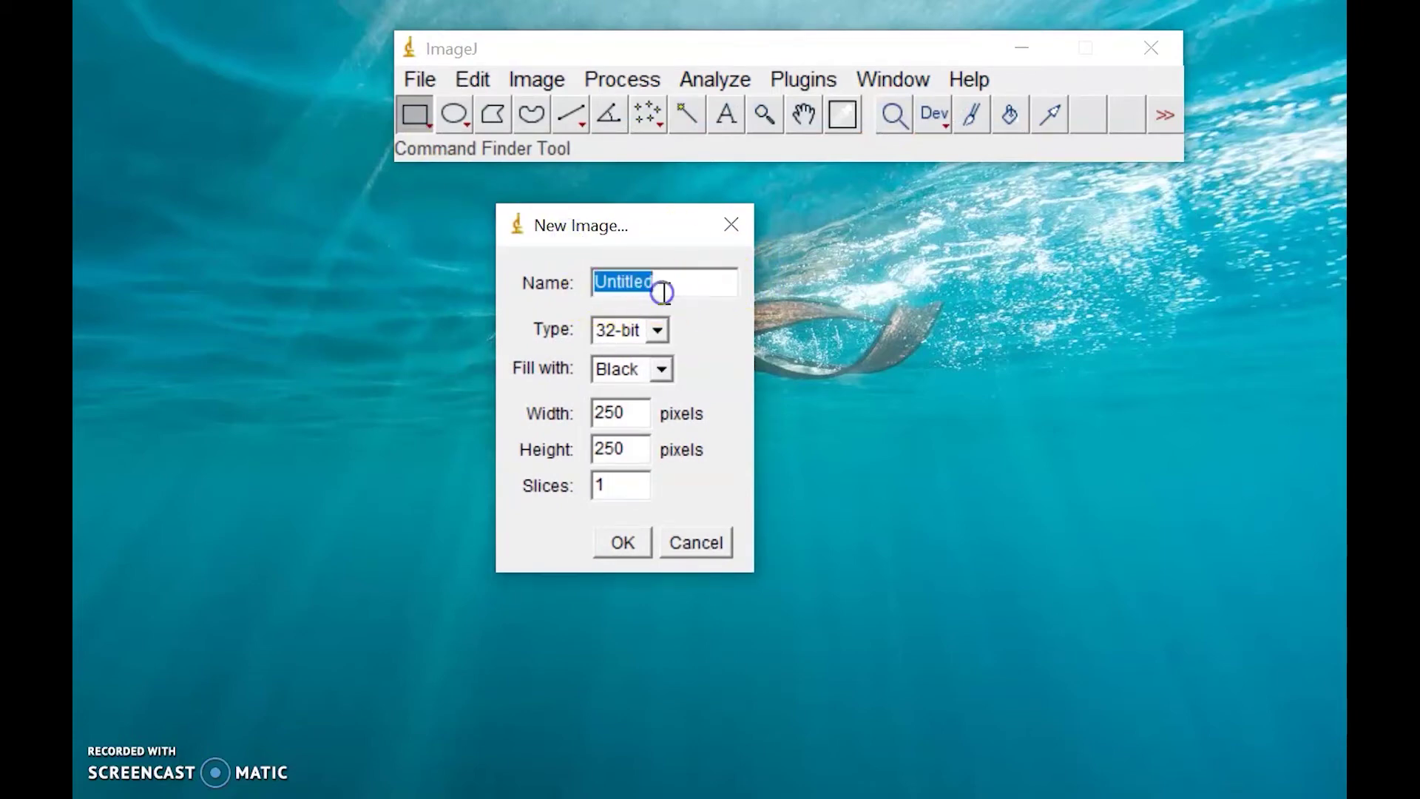
click(663, 293)
drag(675, 281, 545, 296)
text(Hello)
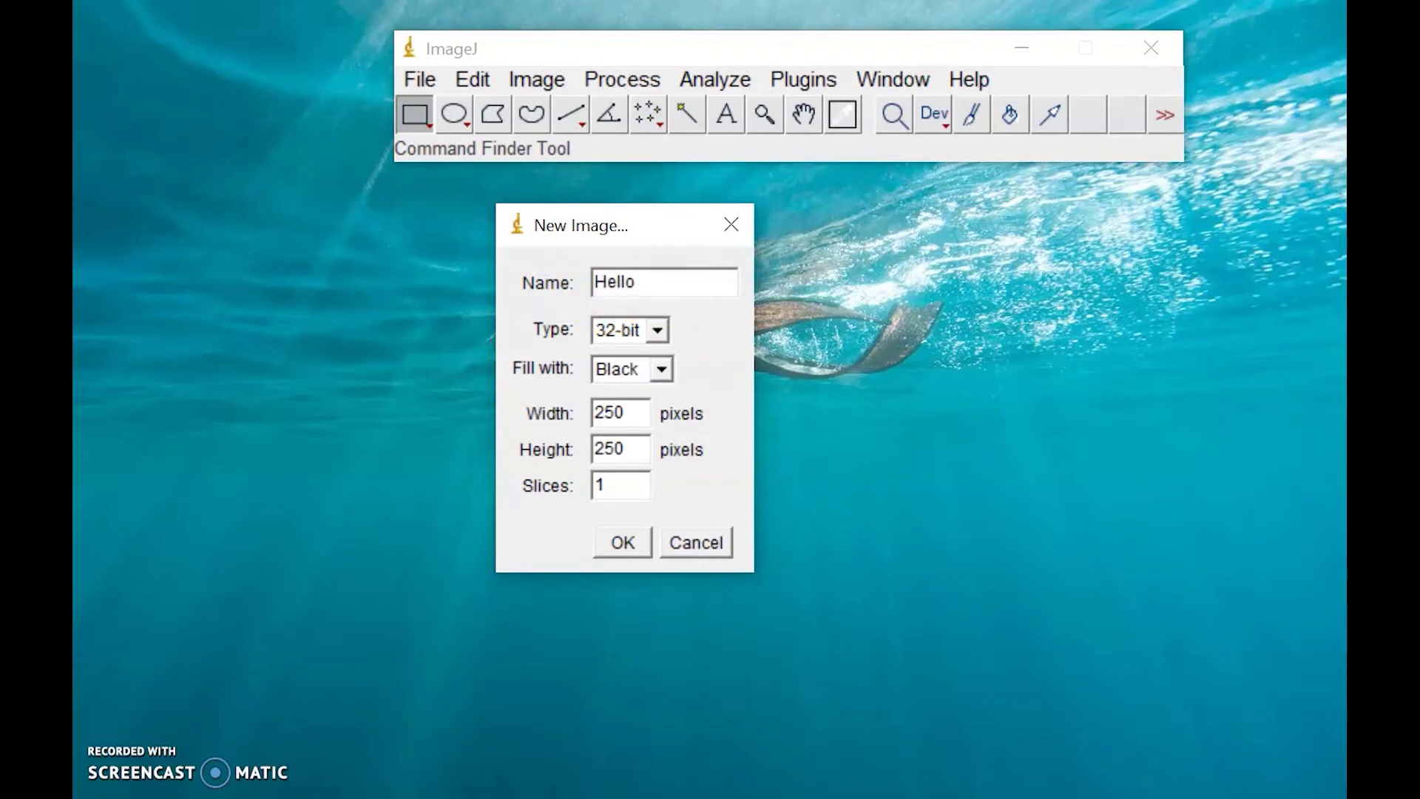
text(8)
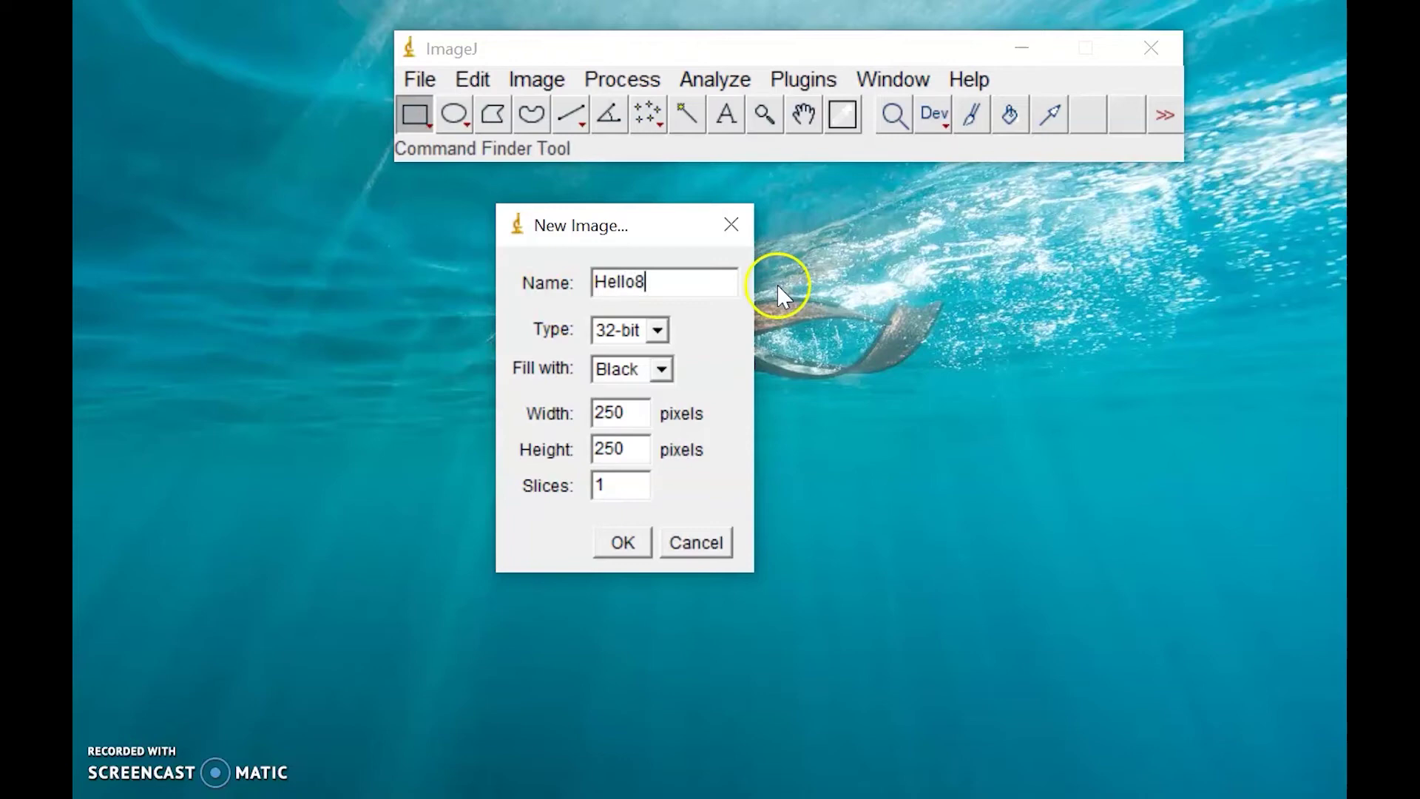
Set type 8-bit, width 100 and height 100, and create the black image.
click(660, 332)
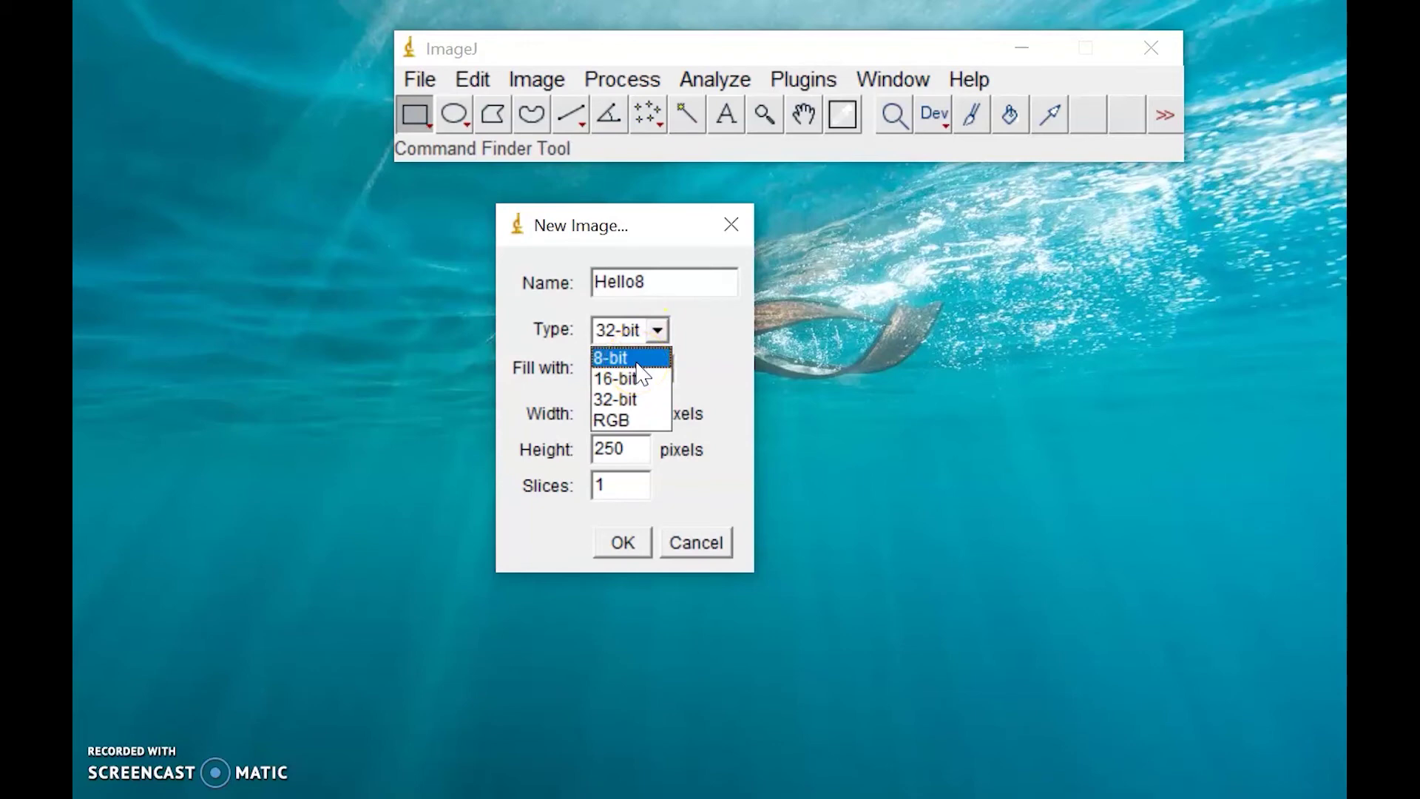
click(637, 361)
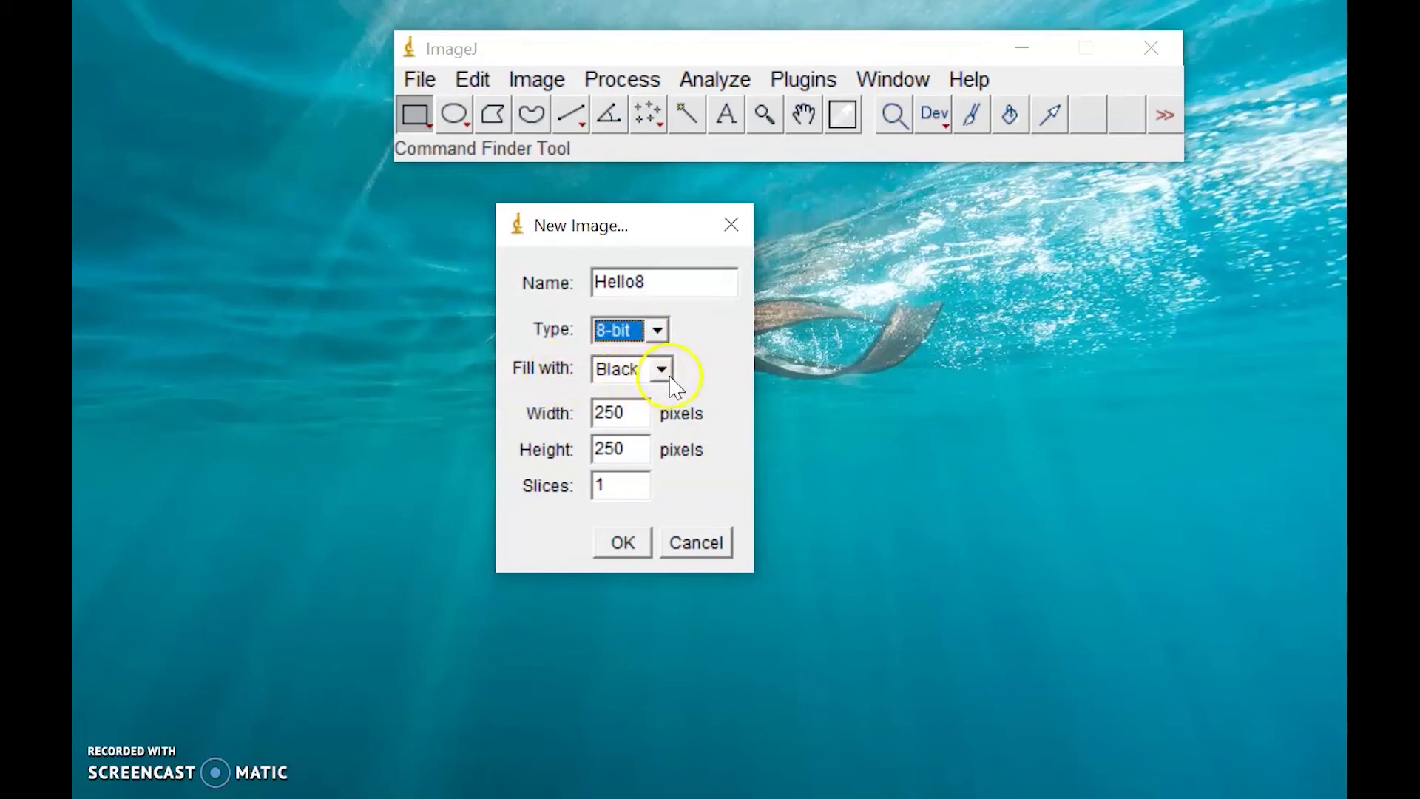
click(642, 412)
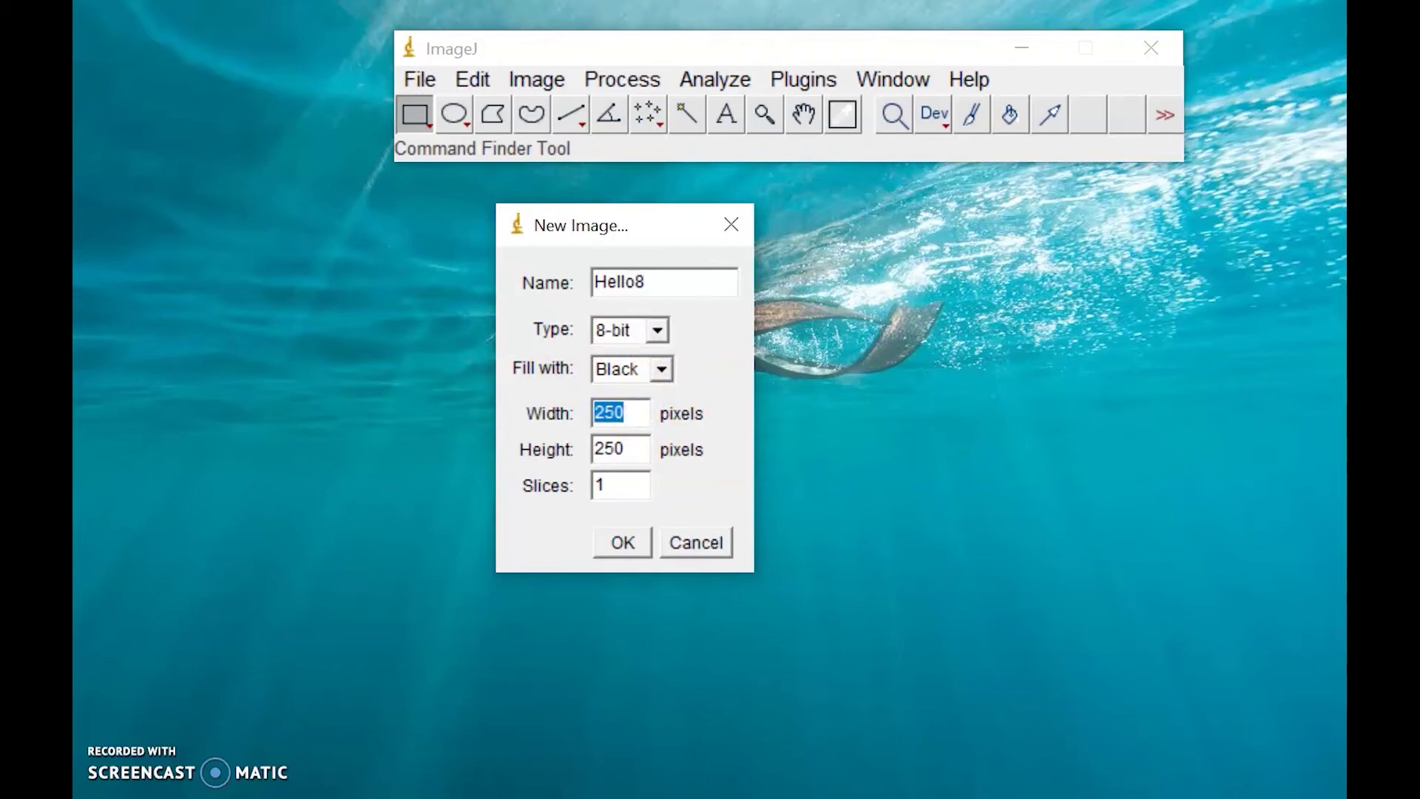
text(100)
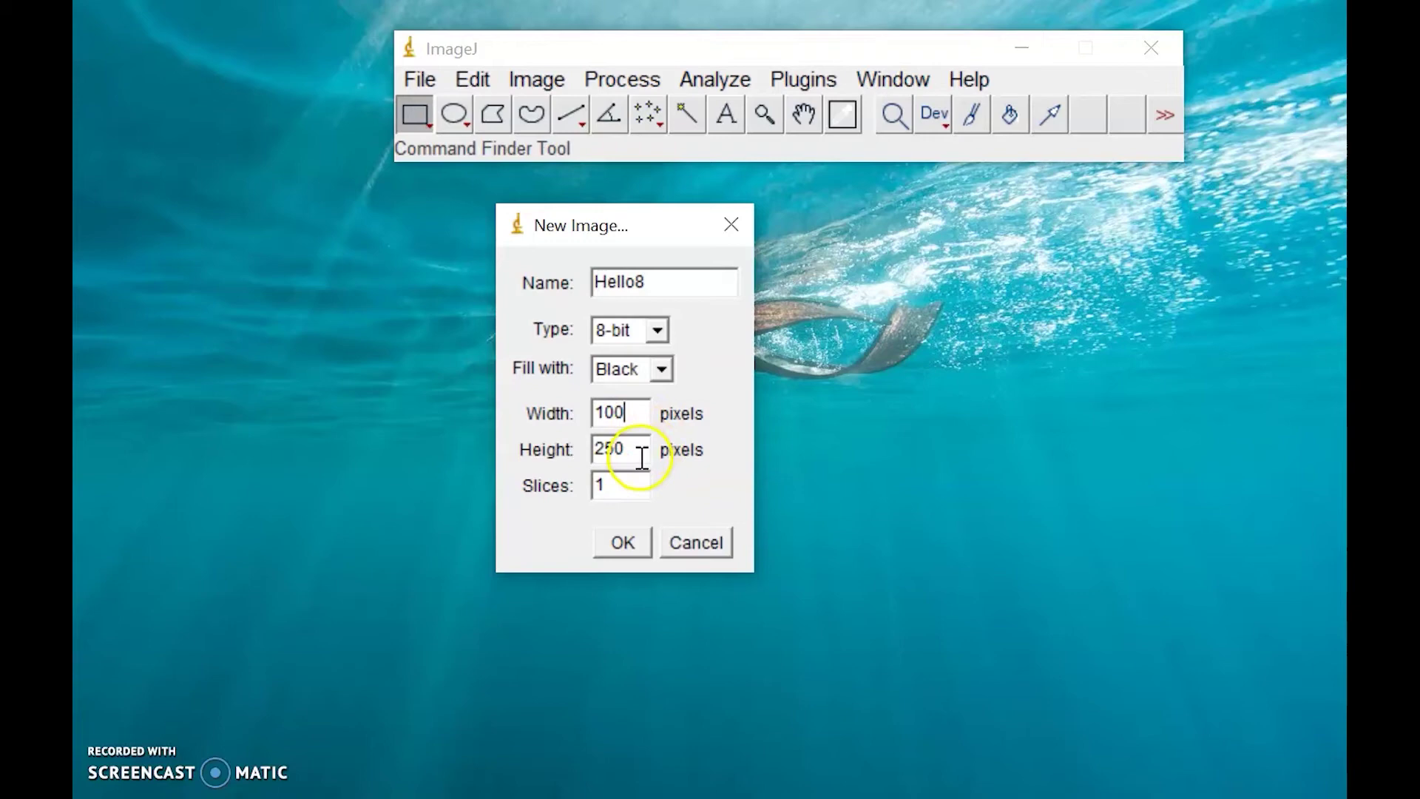
click(640, 457)
text(100)
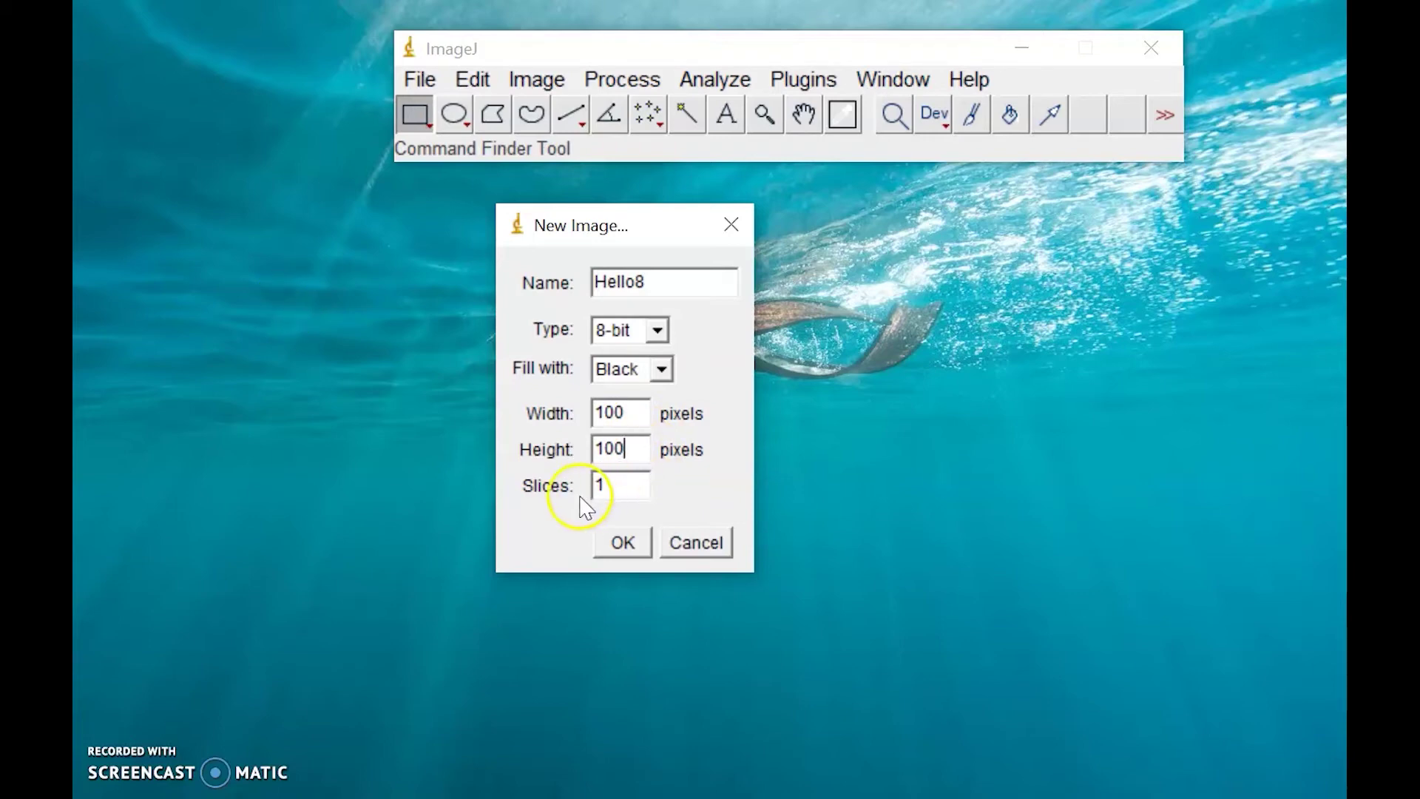
click(633, 551)
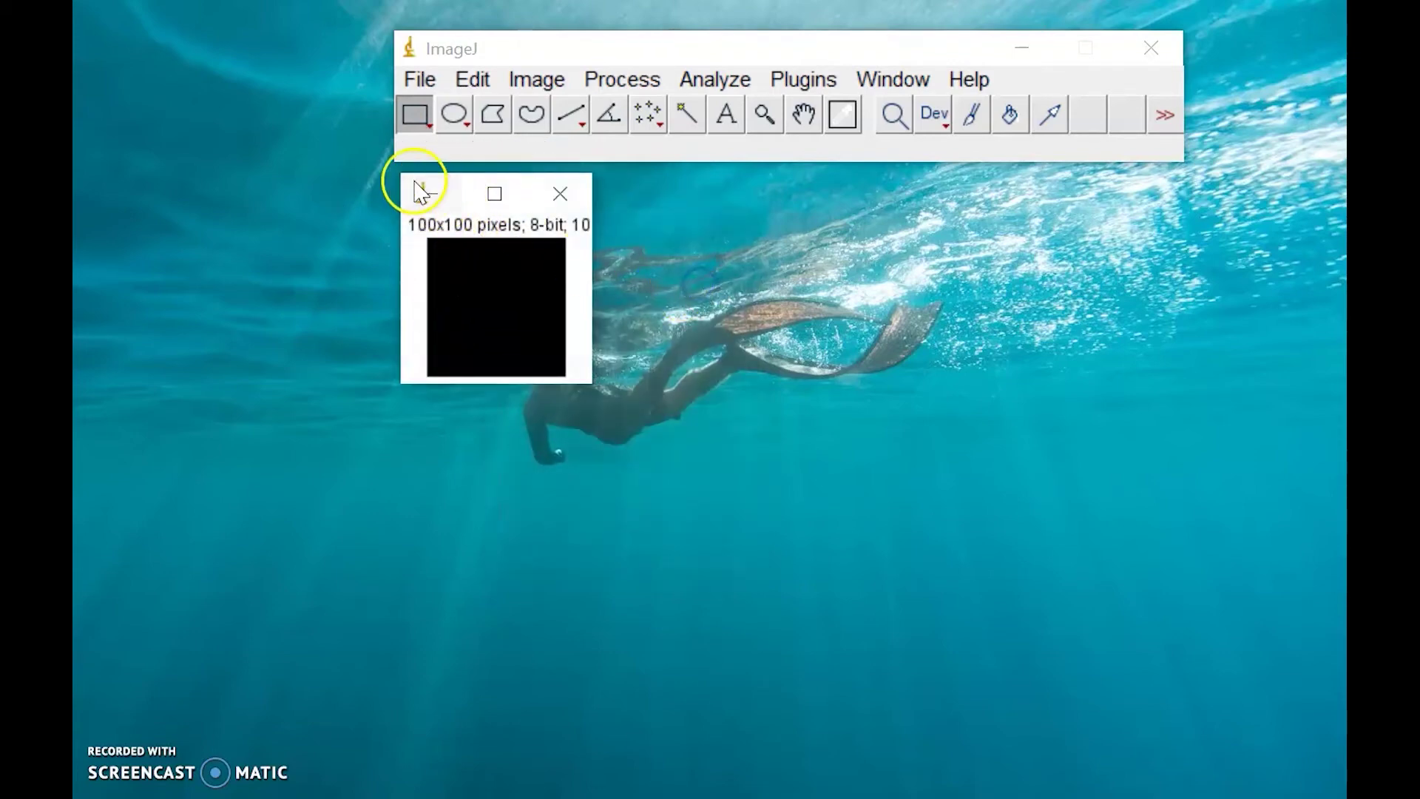
Enlarge the Hello8 window and paint the white smiley face with the paintbrush.
click(577, 241)
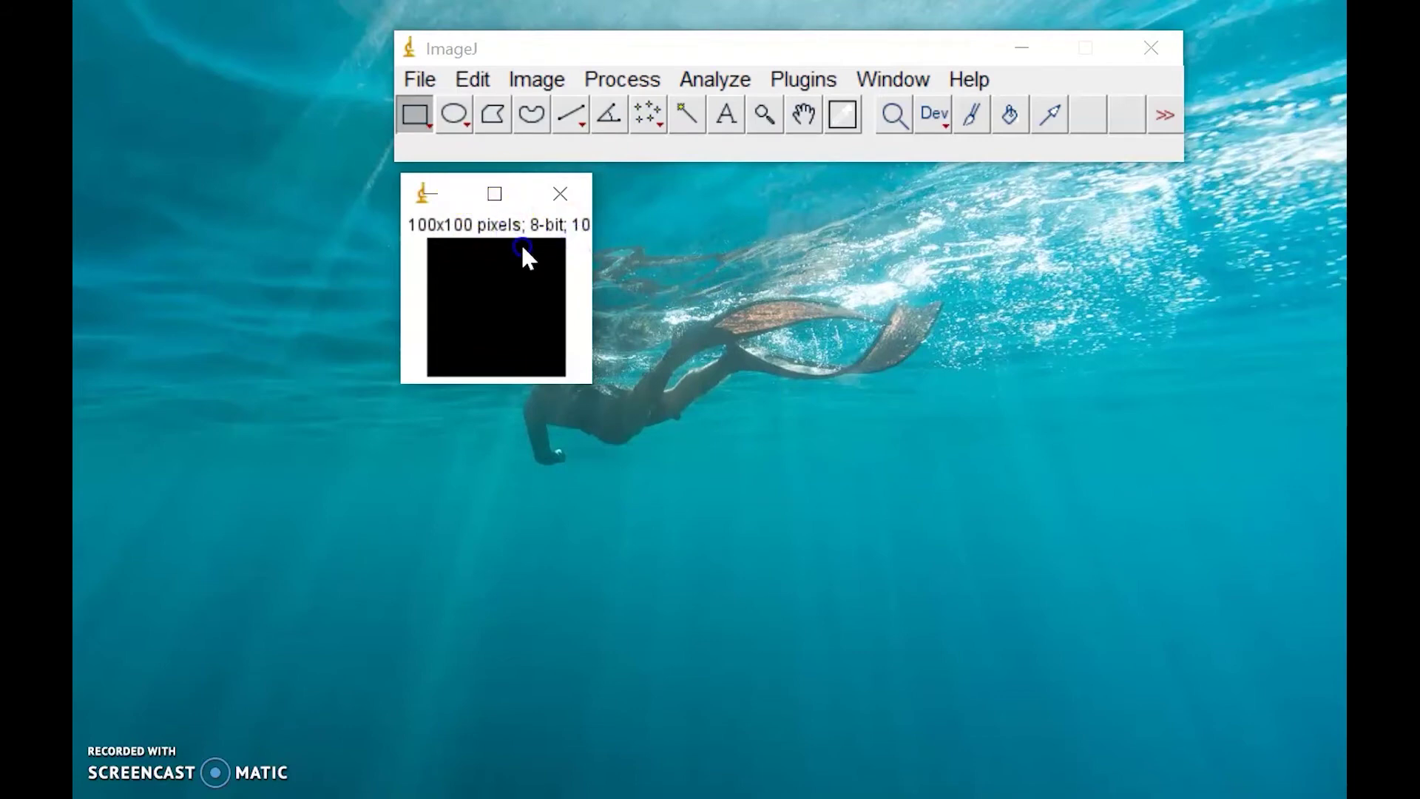
drag(591, 254, 730, 255)
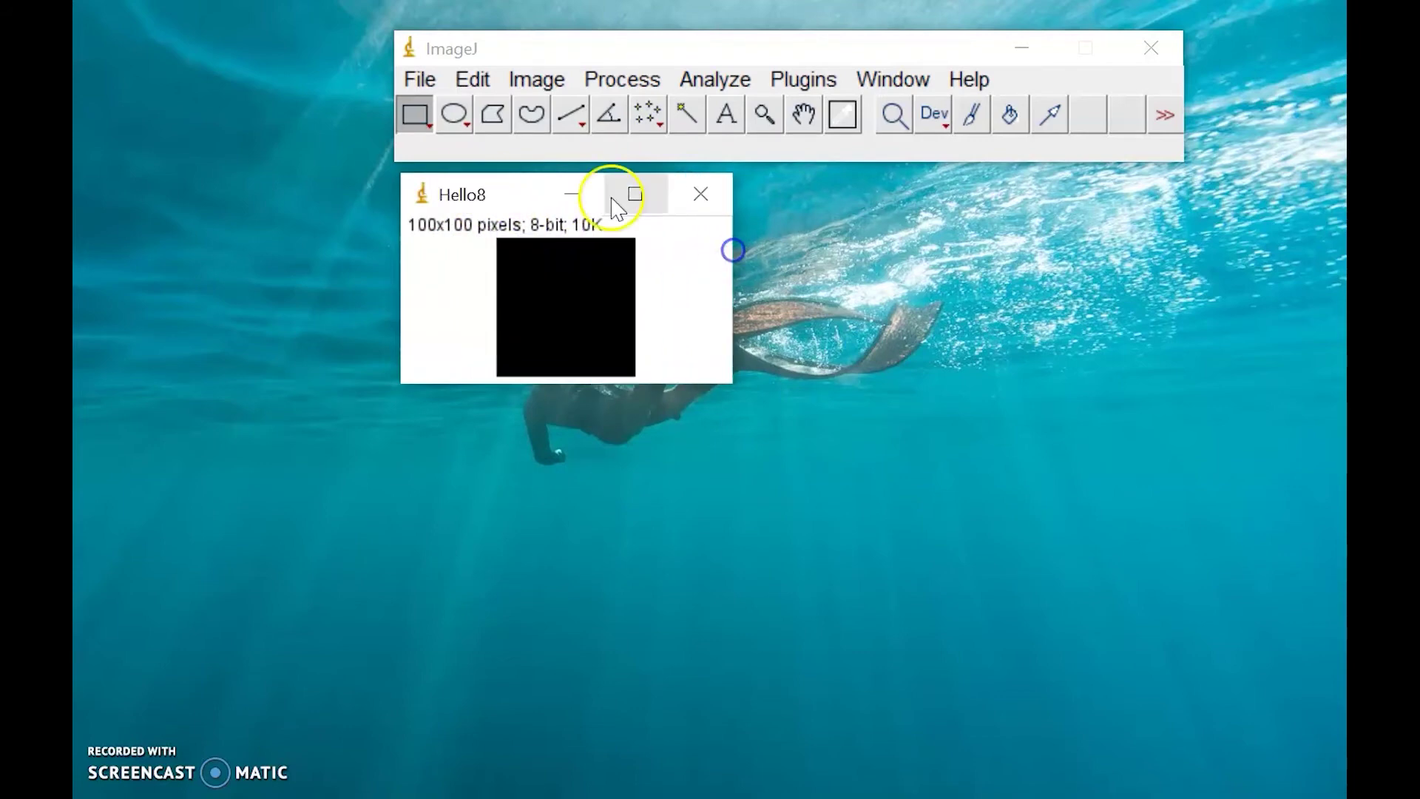
mouse_move(501, 197)
mouse_down()
mouse_move(693, 276)
mouse_move(671, 241)
mouse_up()
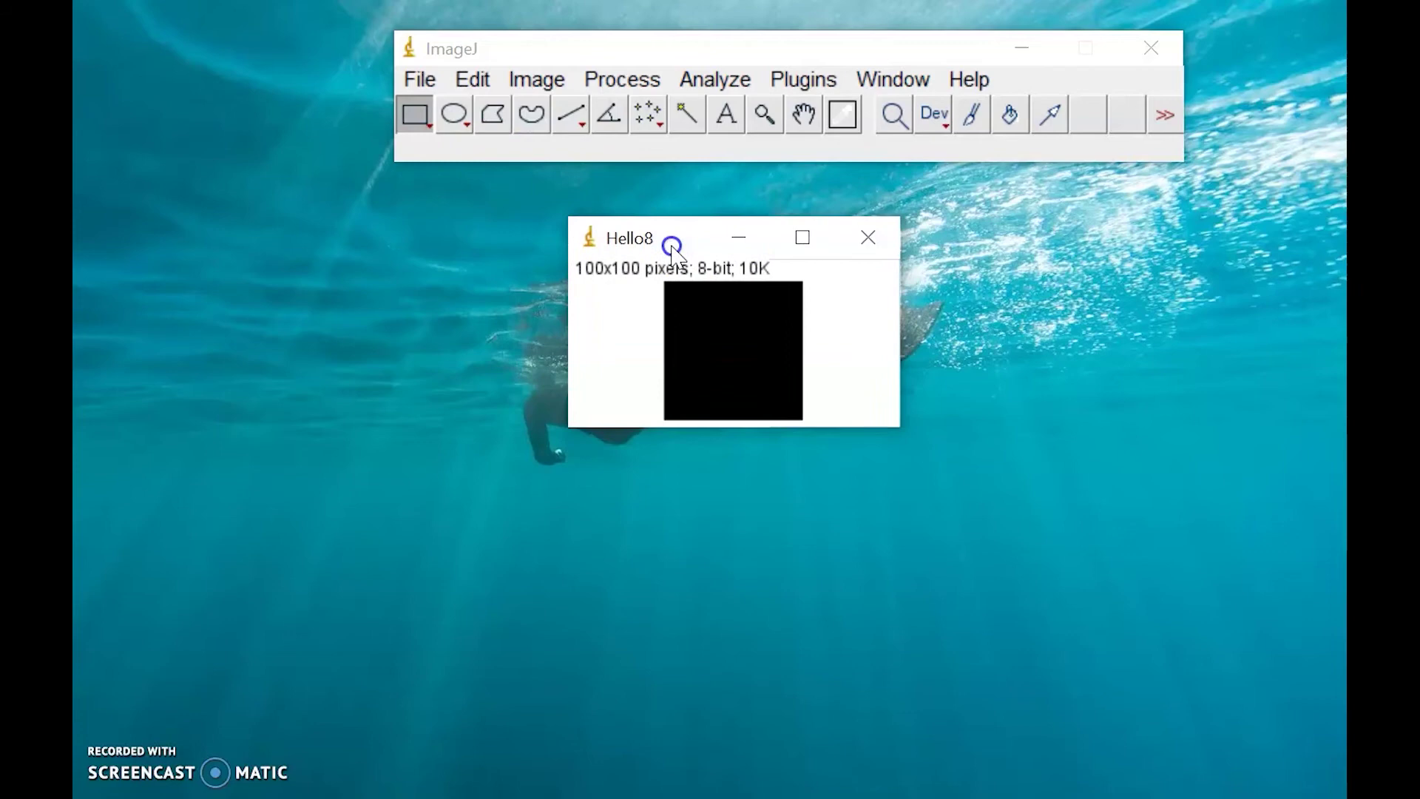
click(975, 113)
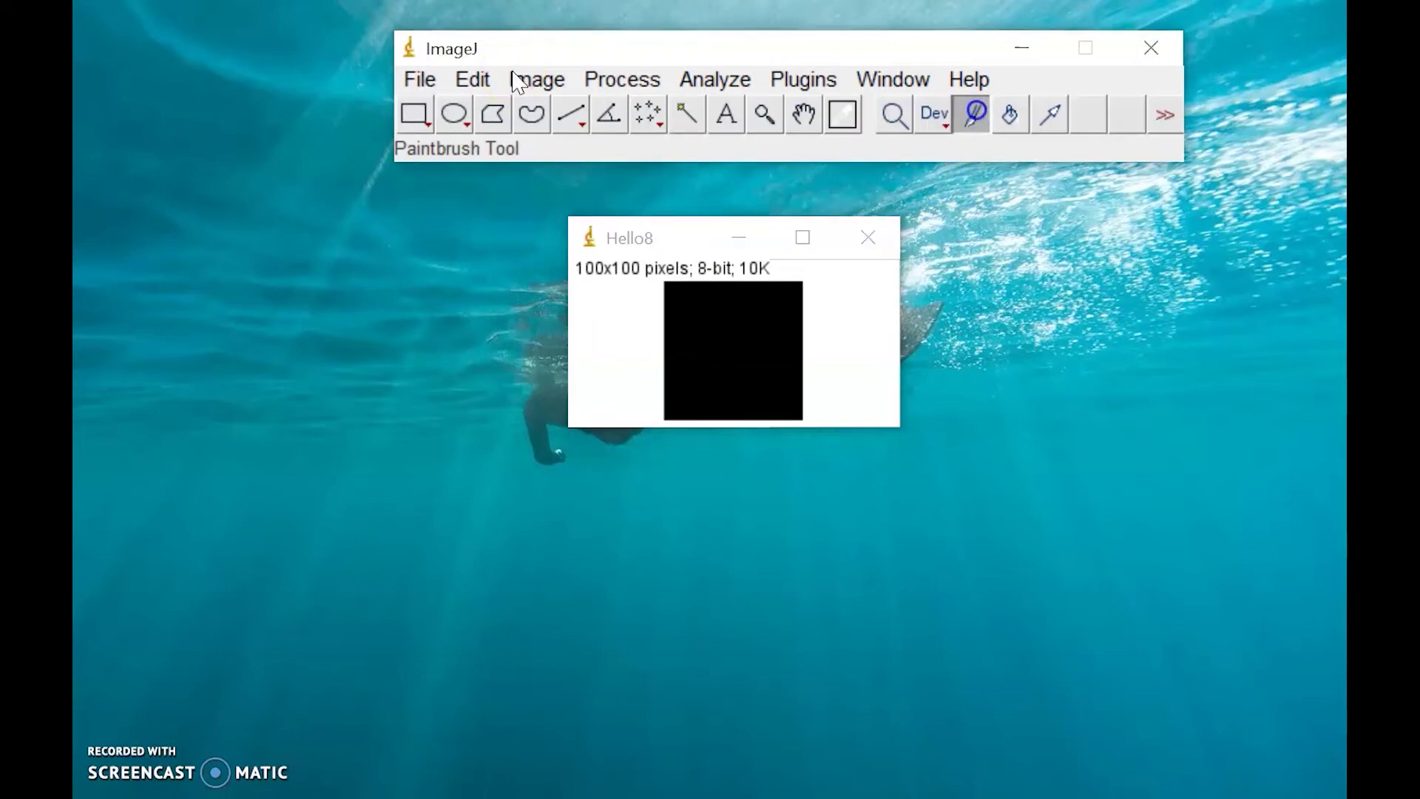
click(691, 308)
mouse_move(691, 307)
mouse_down()
mouse_move(693, 320)
mouse_move(771, 315)
mouse_move(725, 334)
mouse_move(713, 355)
mouse_move(738, 361)
mouse_move(708, 377)
mouse_move(782, 359)
mouse_up()
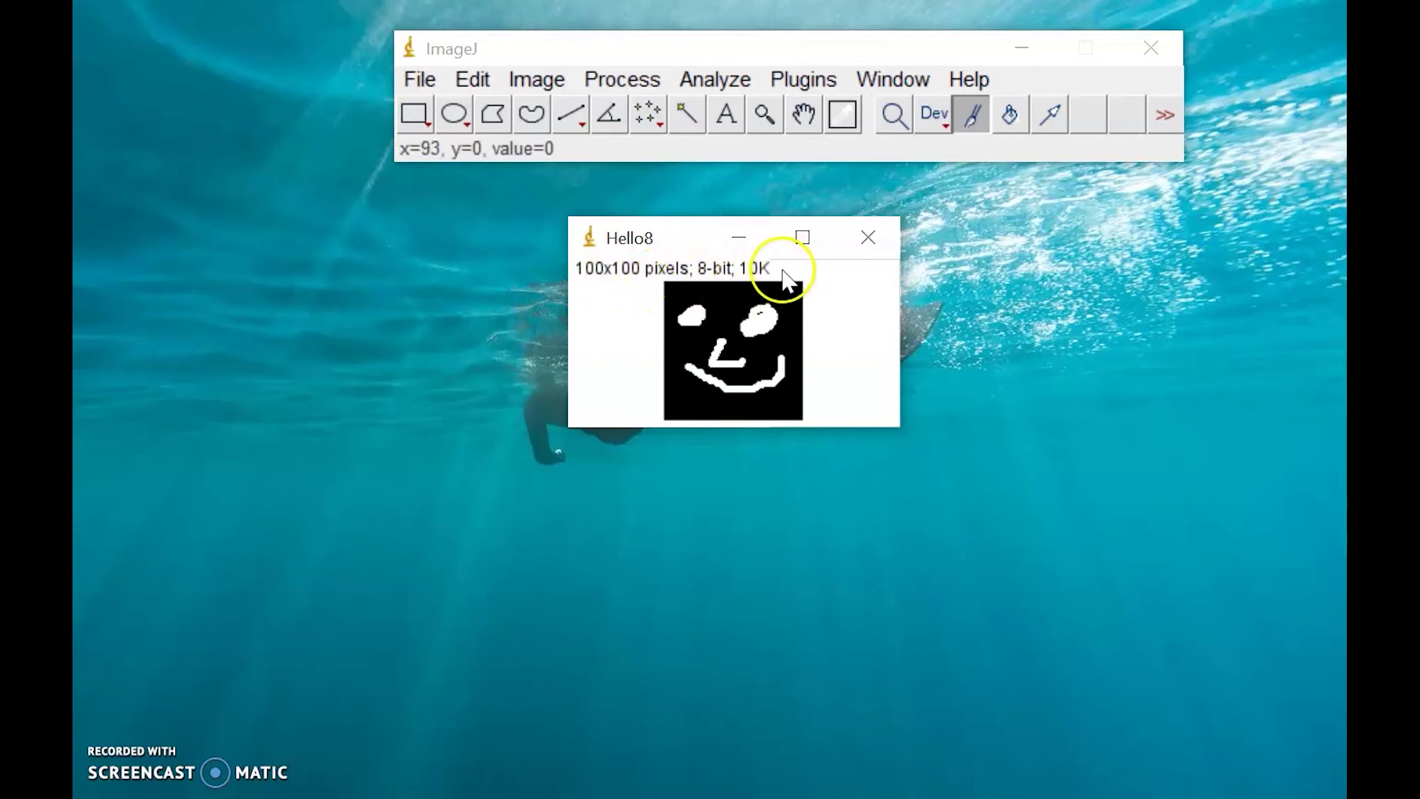
Save the smiley image with Save As > Text Image as 'Hello8' on the Desktop.
click(417, 80)
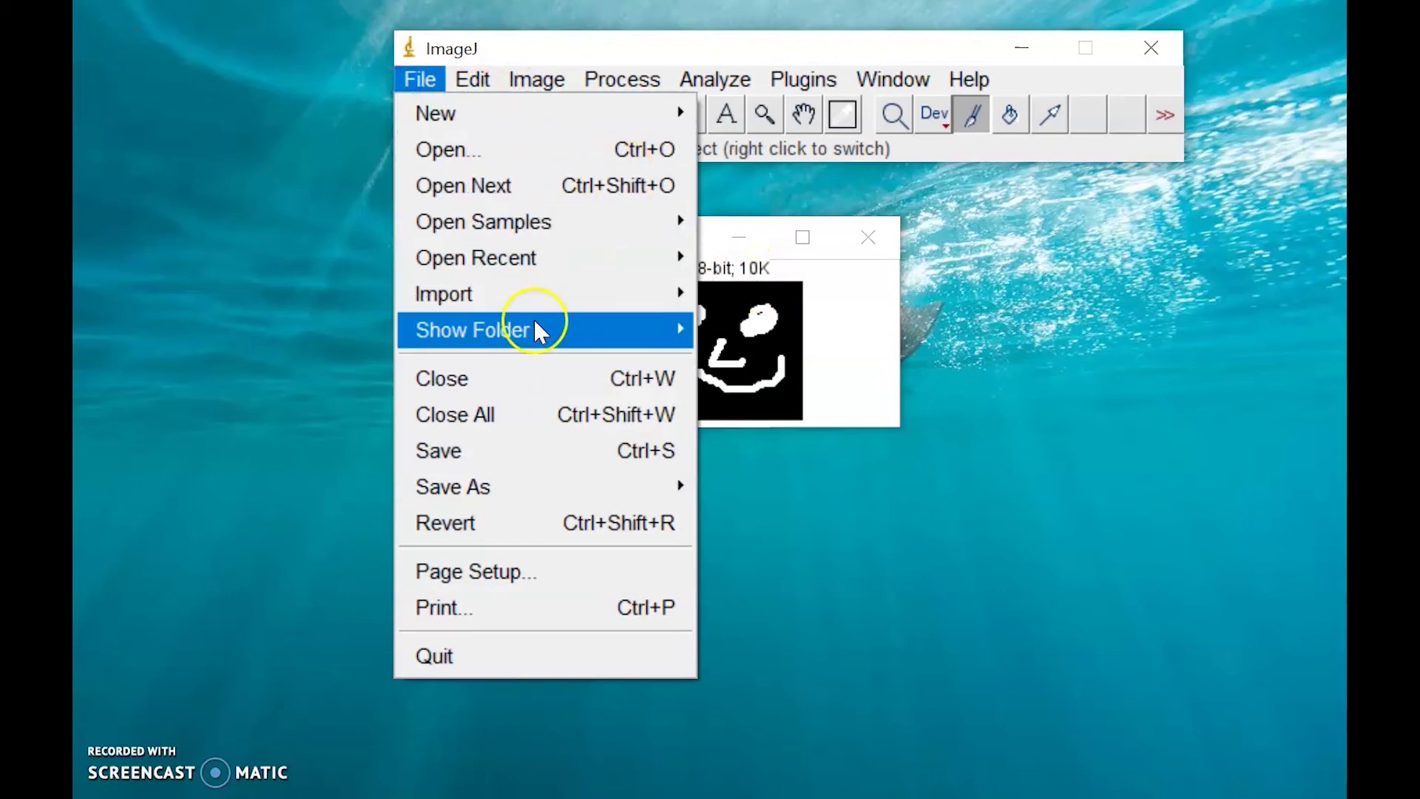
mouse_move(563, 485)
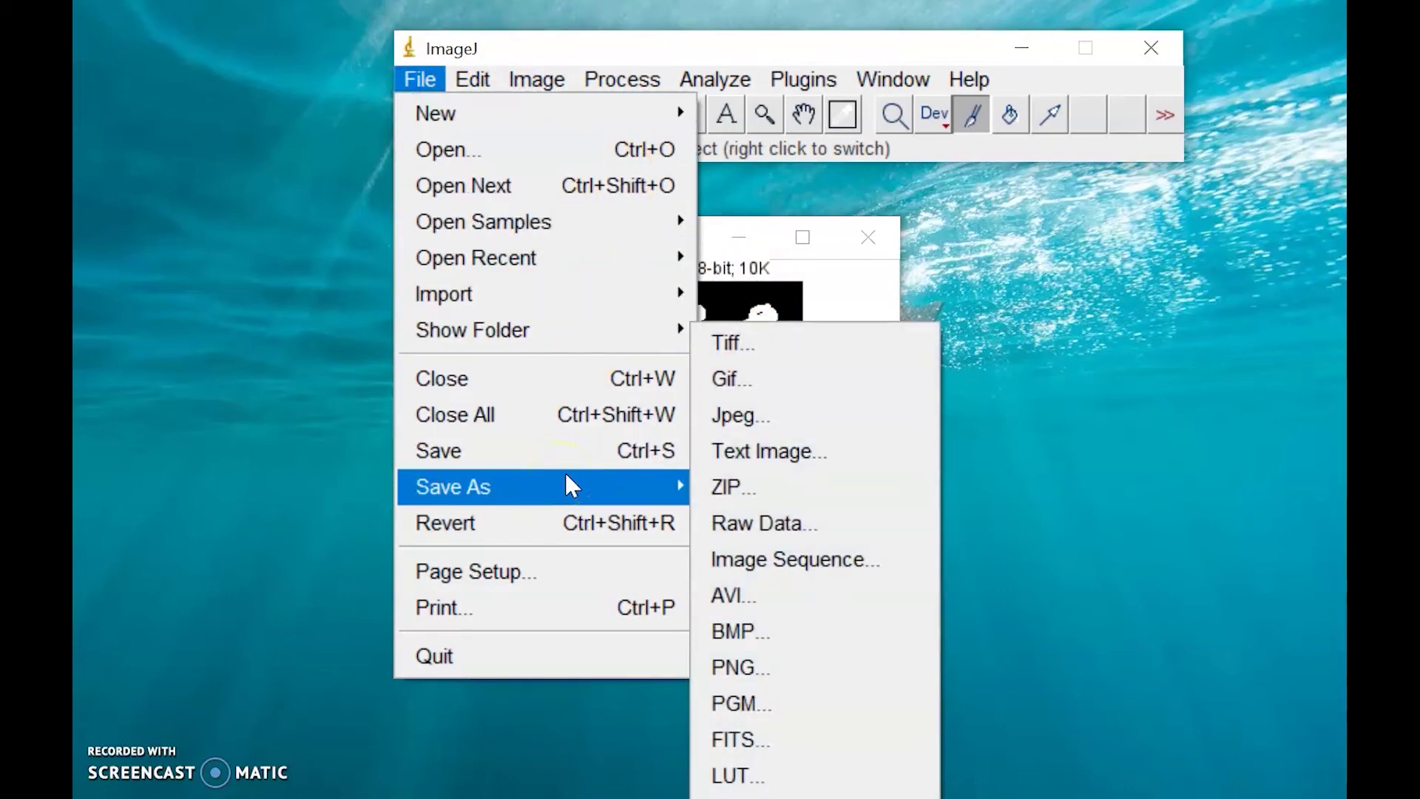
click(775, 453)
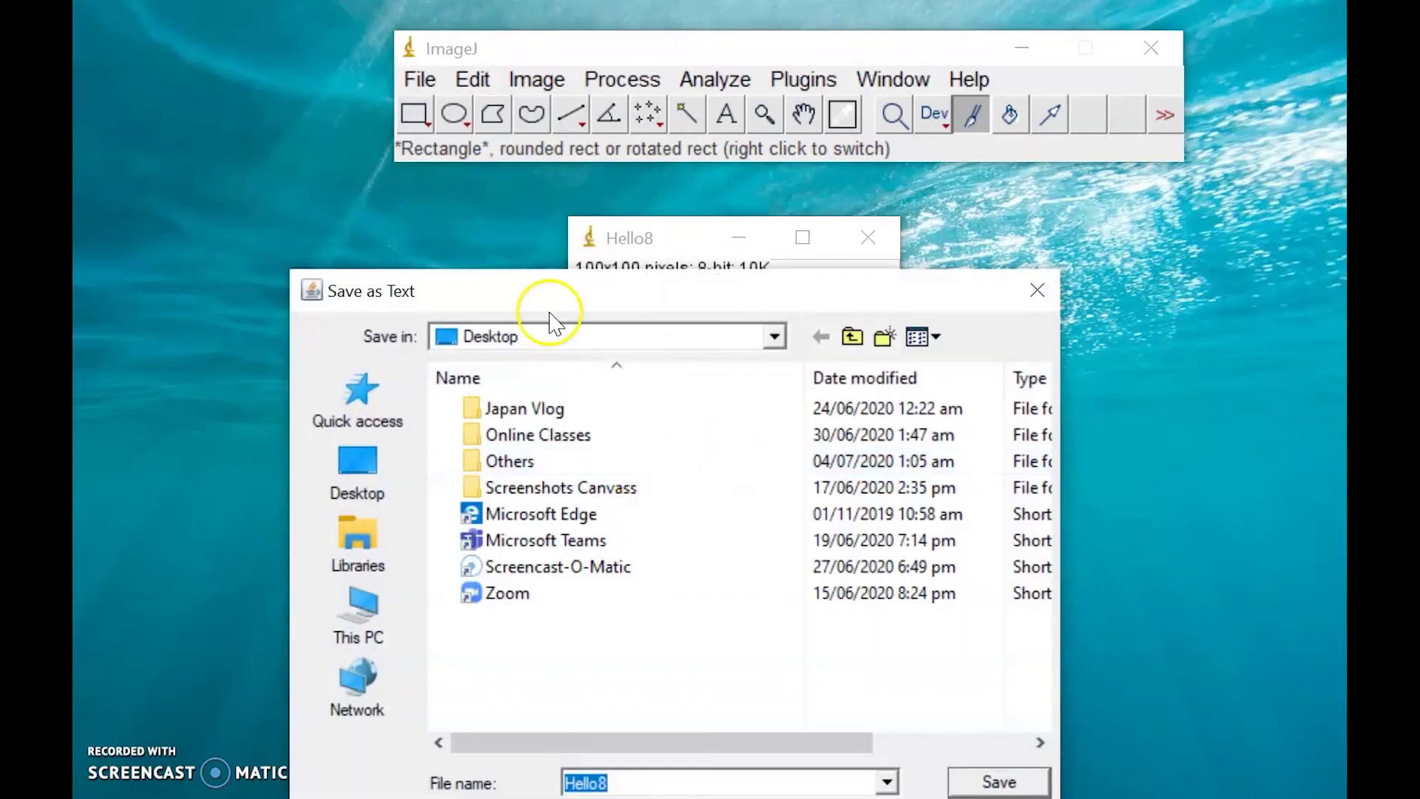
drag(550, 304, 250, 270)
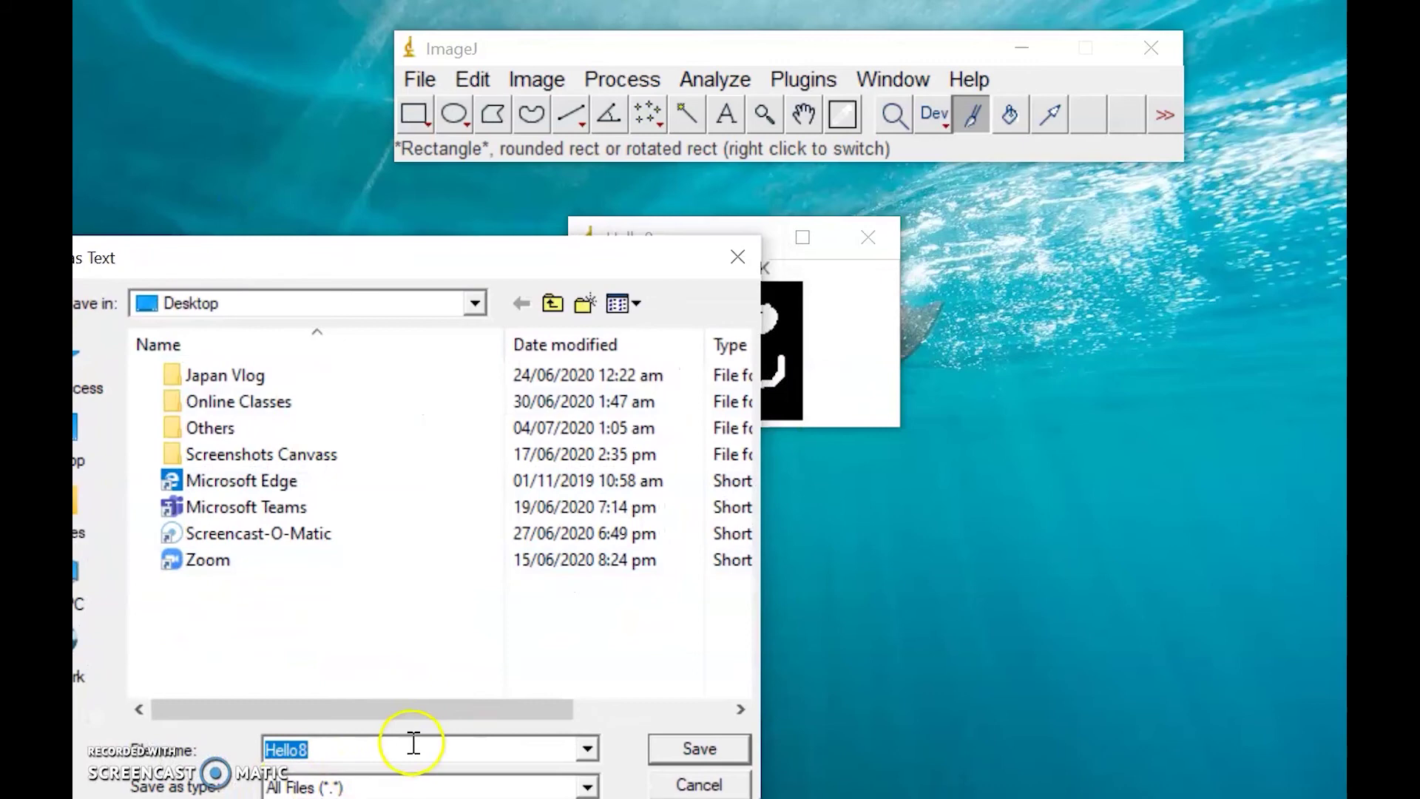
click(721, 753)
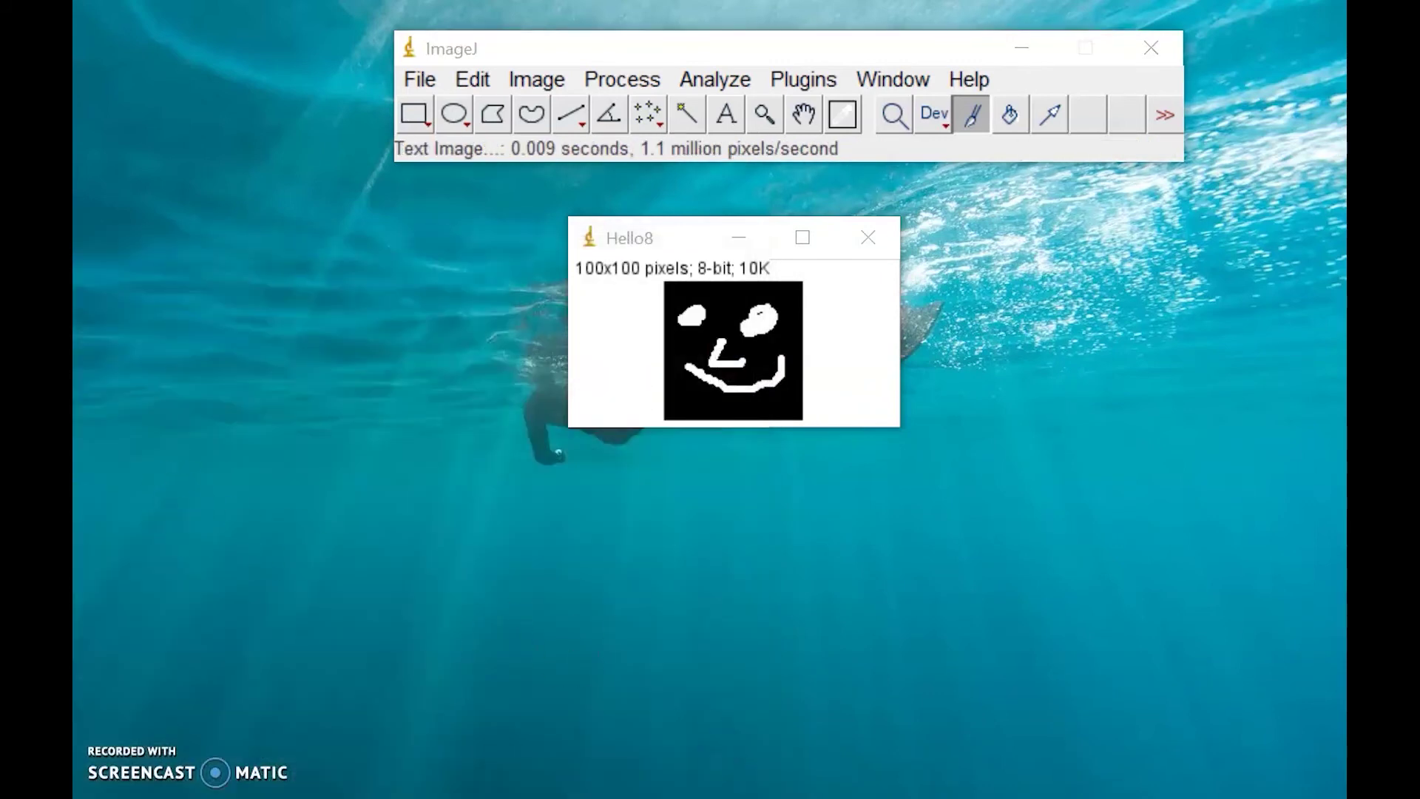
Open the Hello8 text file in Notepad and browse its 0/255 pixel values.
double_click(99, 248)
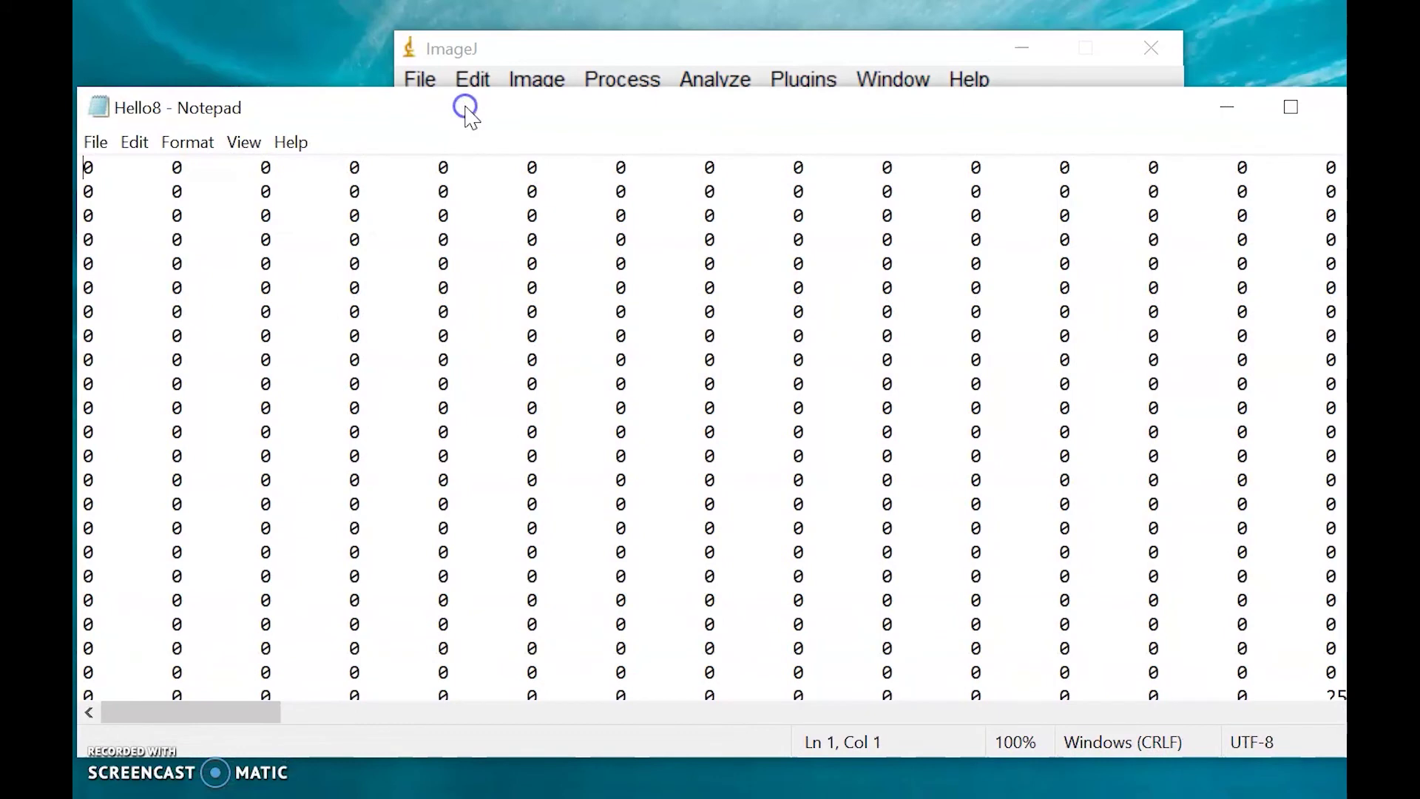
drag(244, 713, 434, 723)
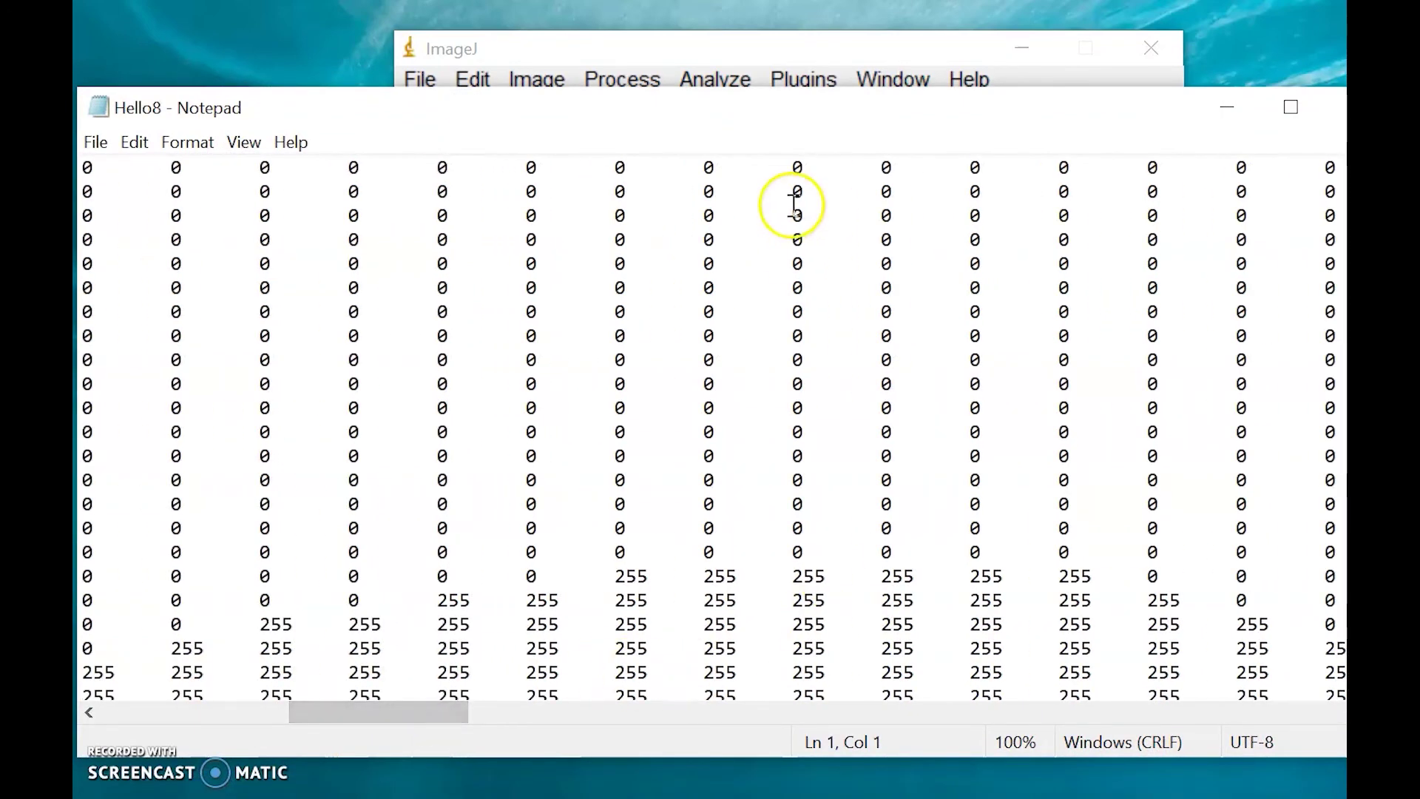
drag(818, 95, 744, 56)
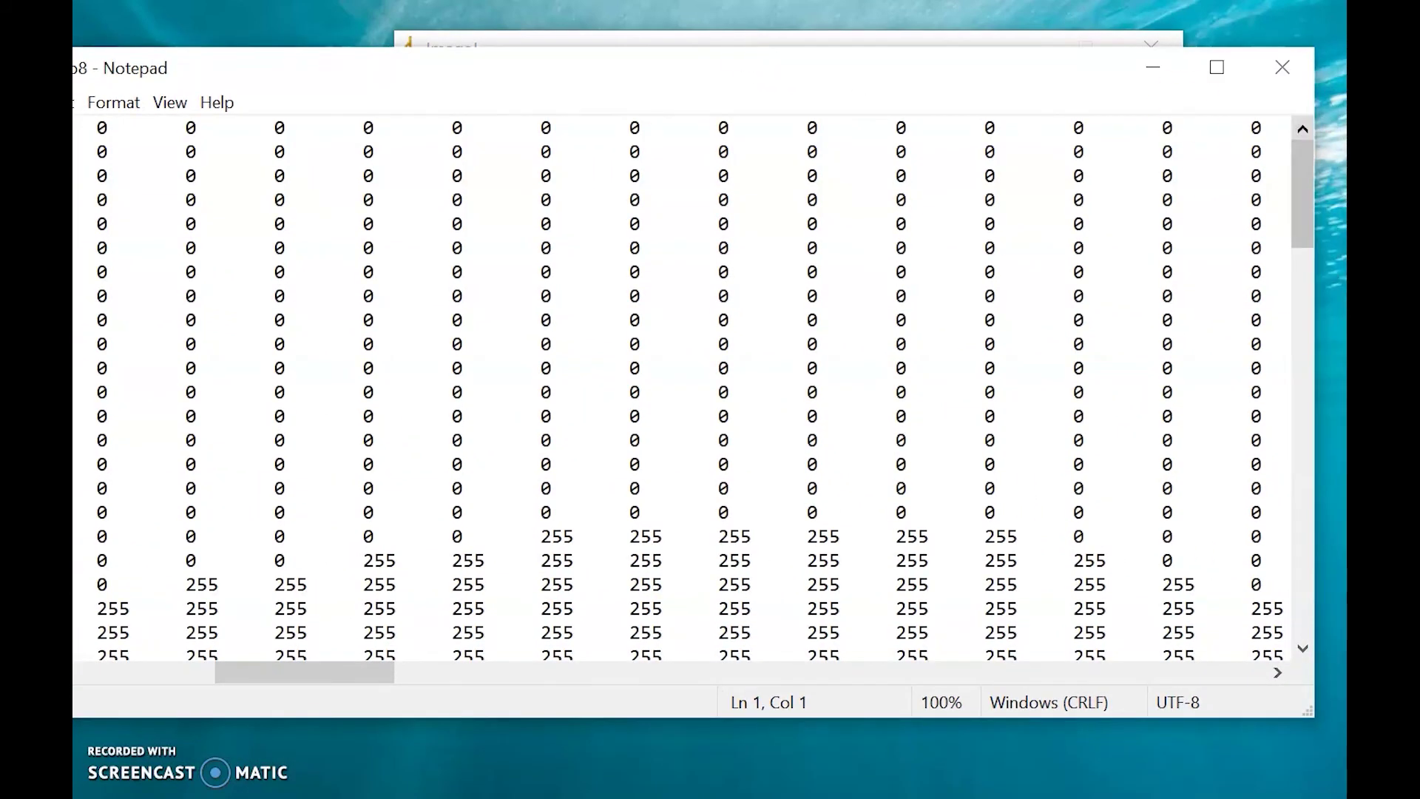
drag(1313, 194, 1310, 255)
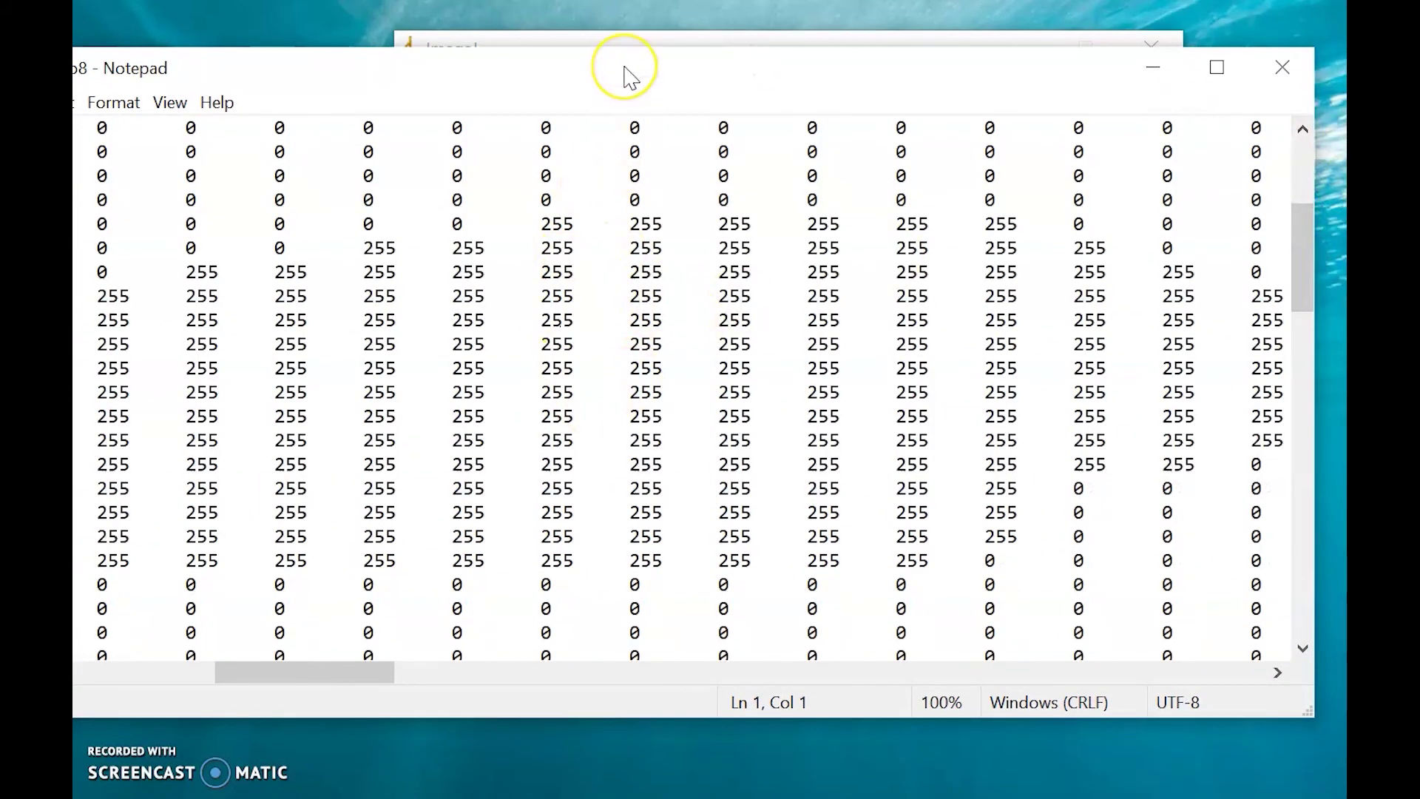
Compare the Notepad values against the smiley image, then close Notepad.
drag(630, 77, 657, 354)
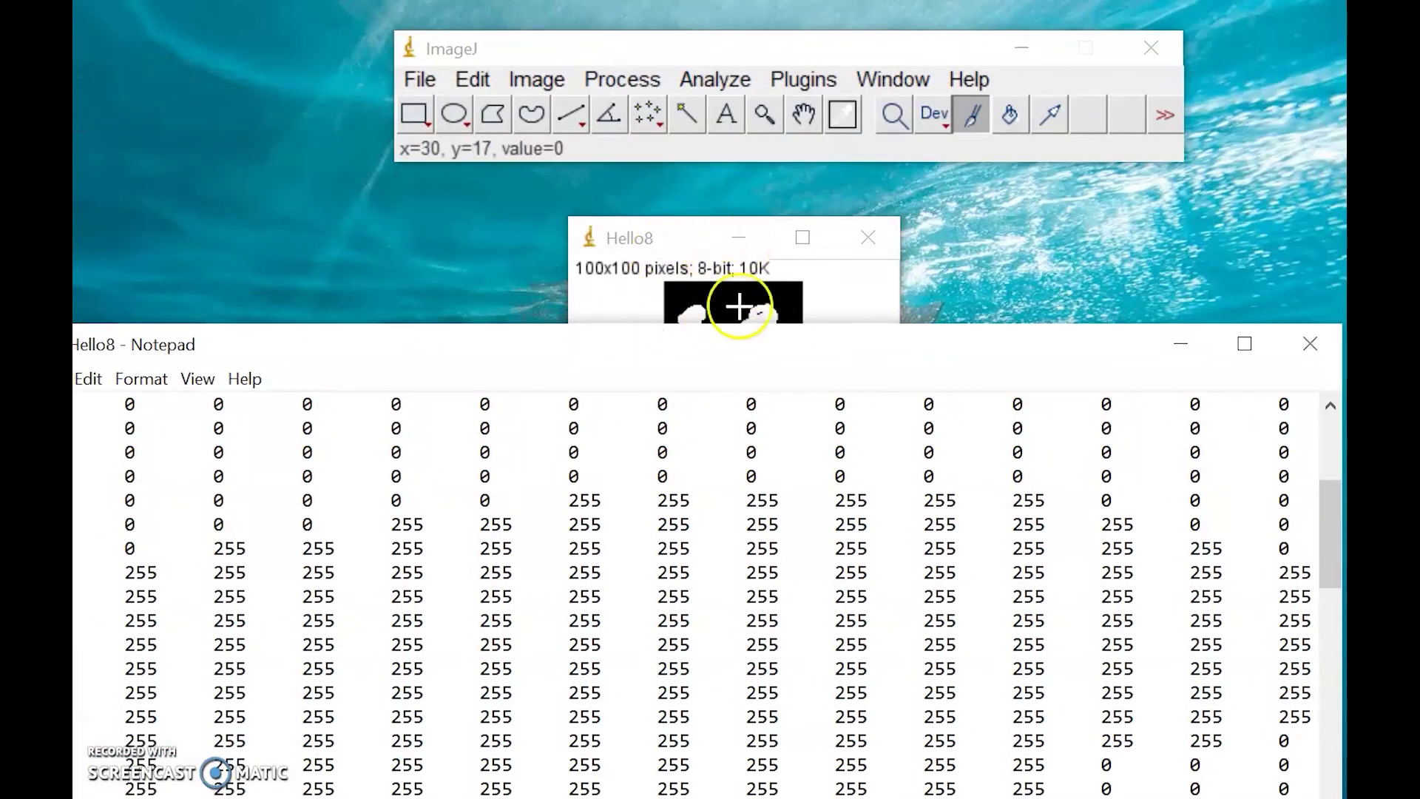
drag(748, 347, 735, 111)
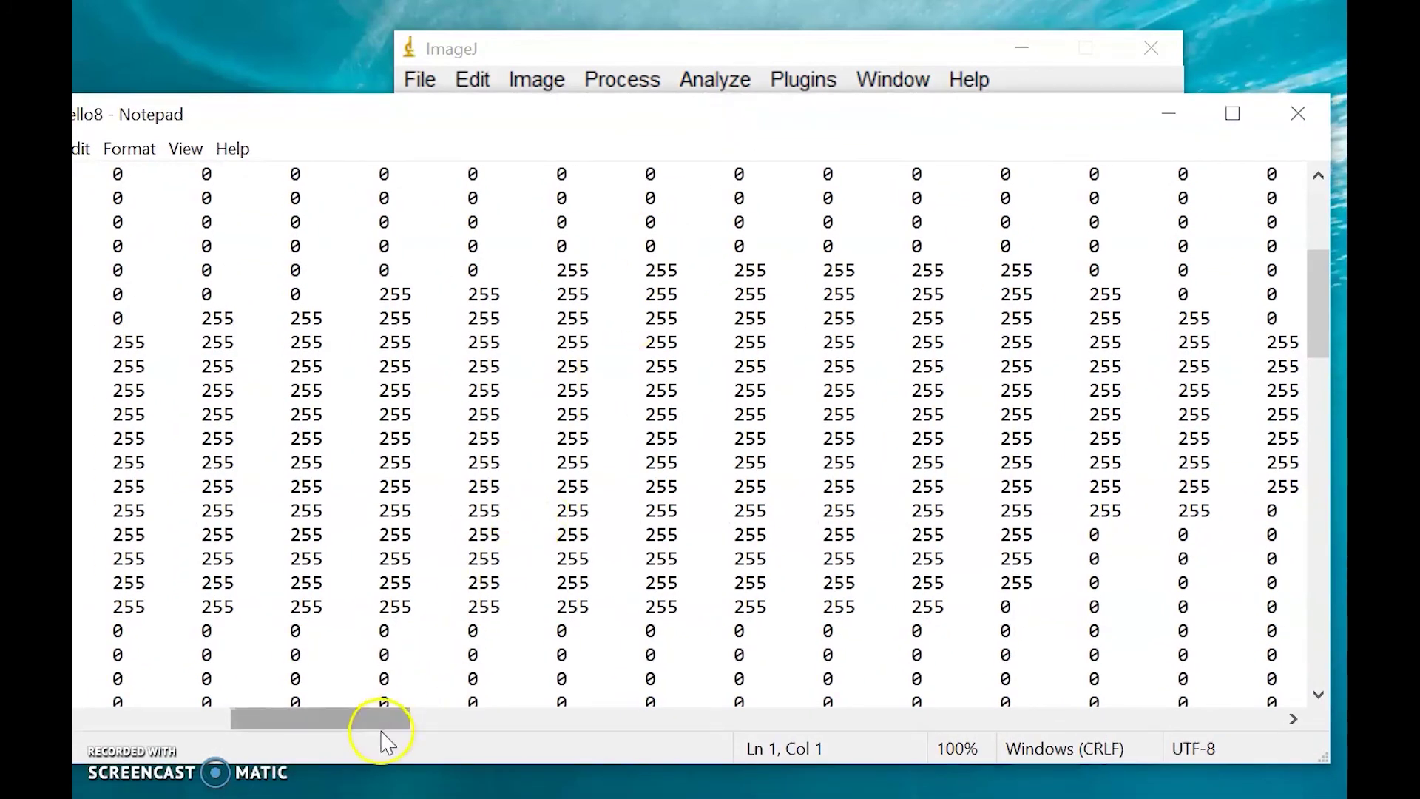
drag(379, 736, 440, 733)
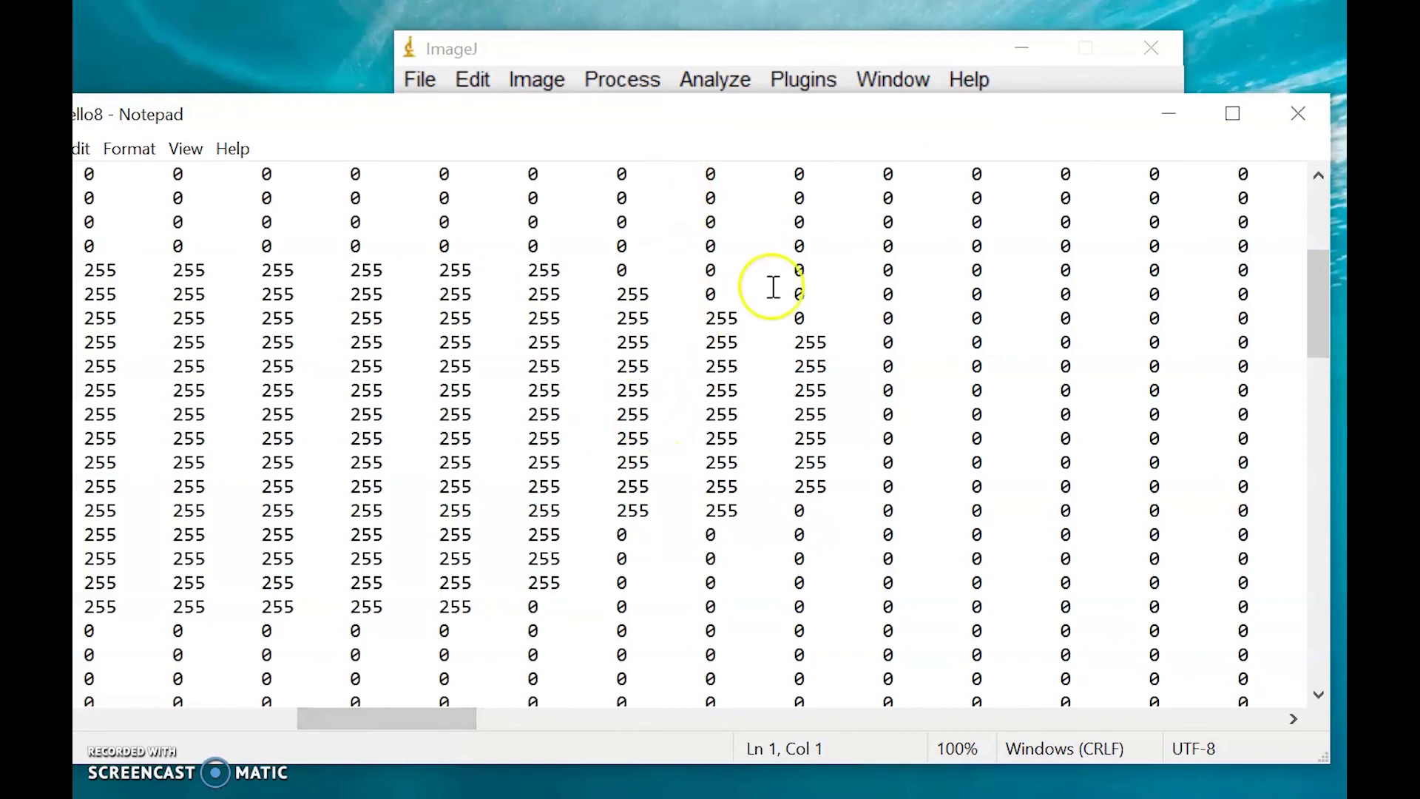
drag(452, 721, 807, 721)
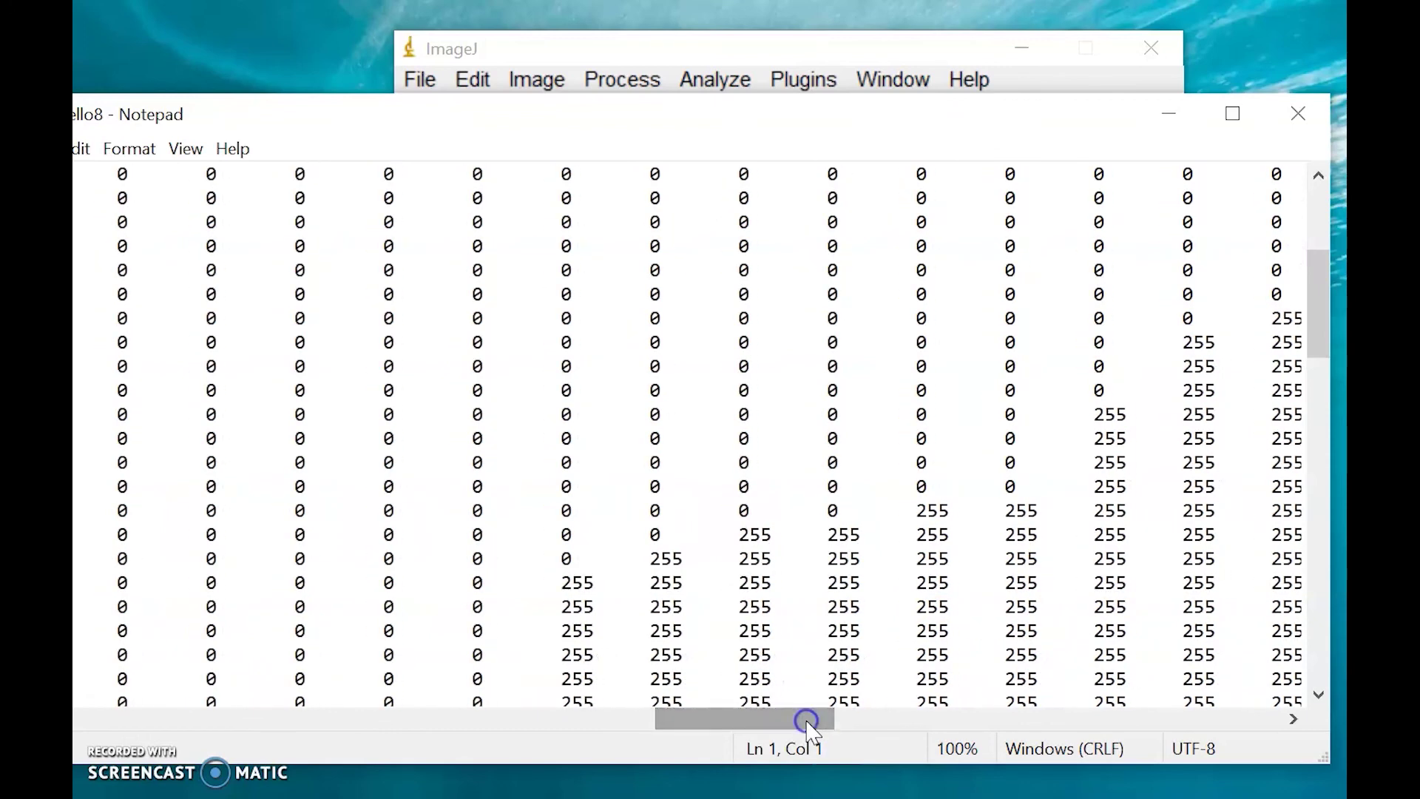
drag(890, 131, 845, 235)
click(1254, 211)
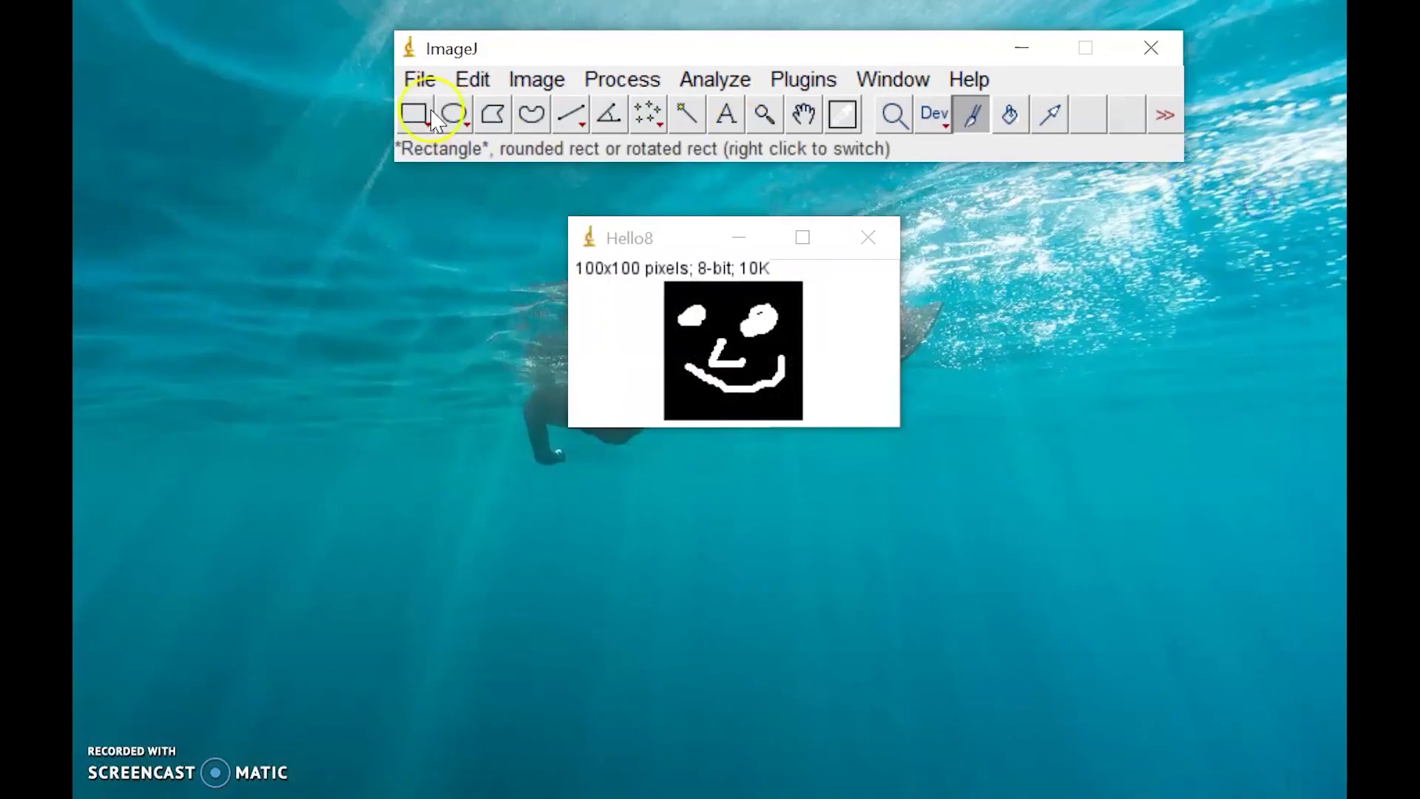
click(418, 79)
mouse_move(466, 126)
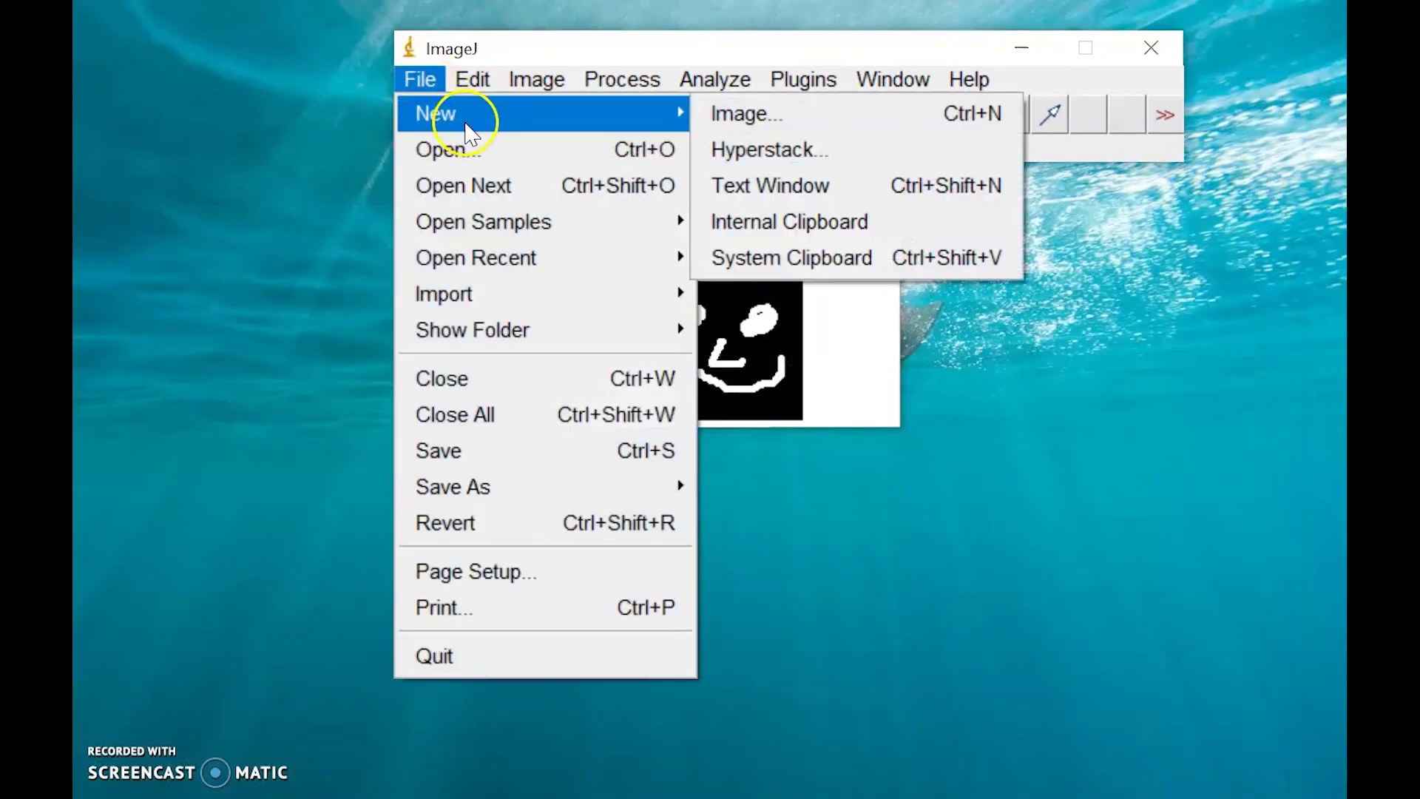
click(729, 113)
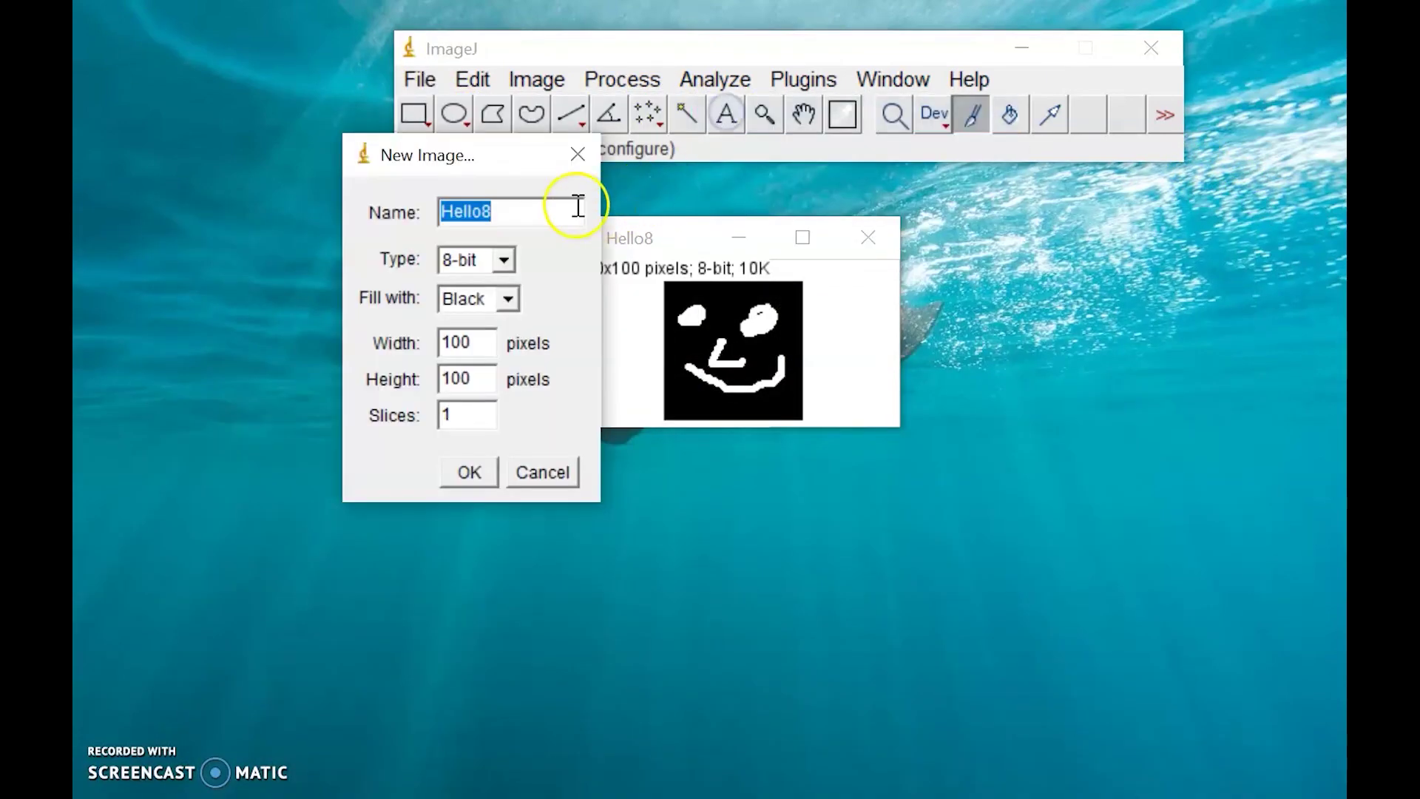
click(505, 265)
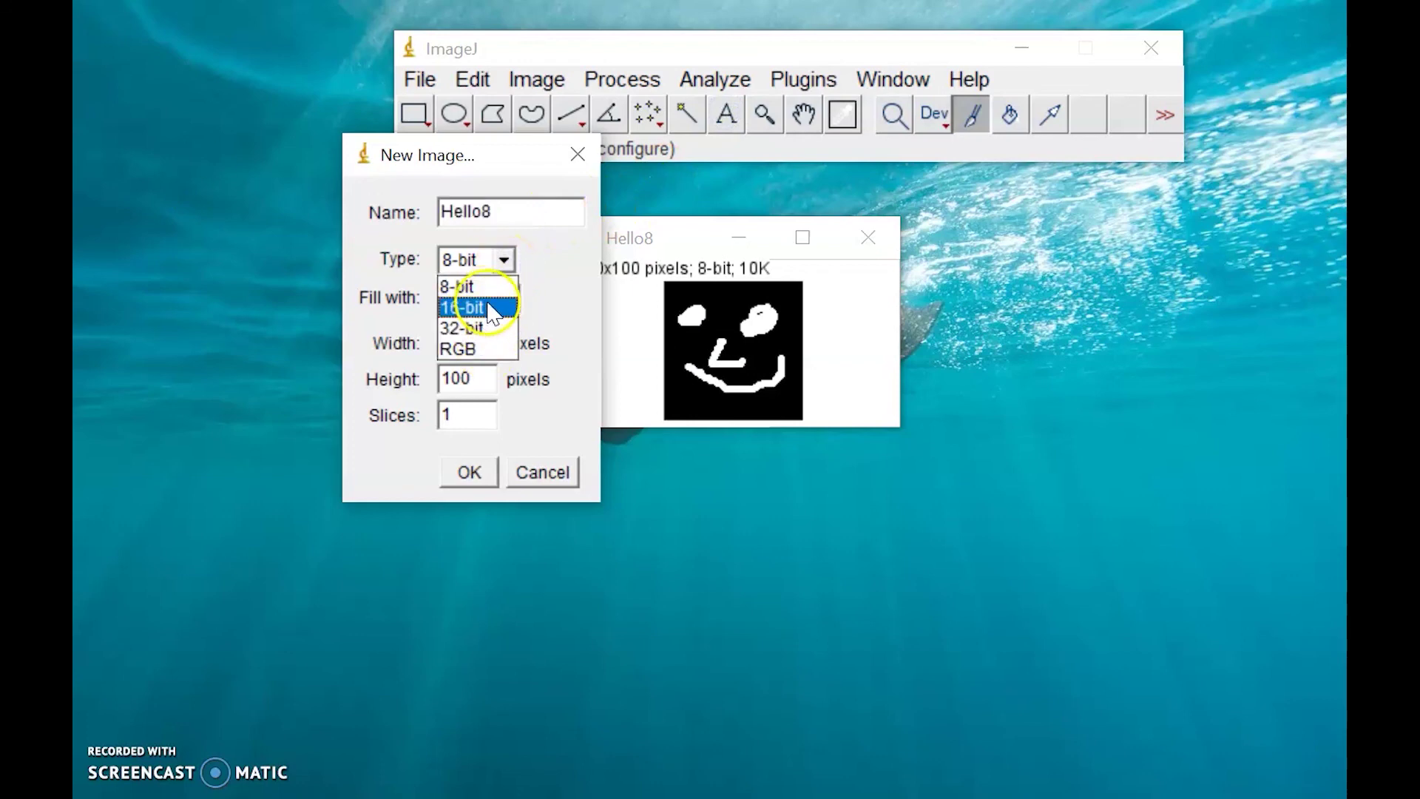
click(510, 155)
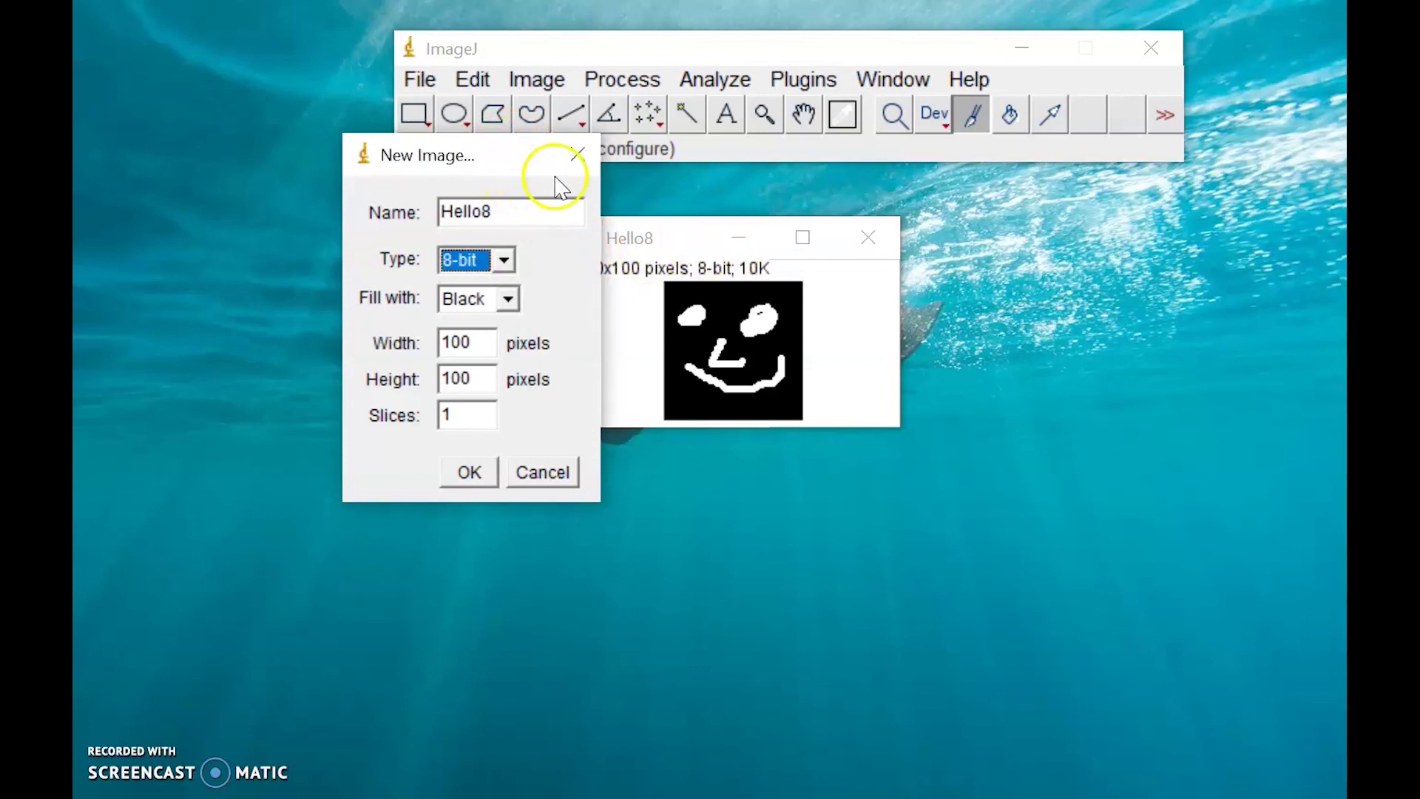
click(578, 154)
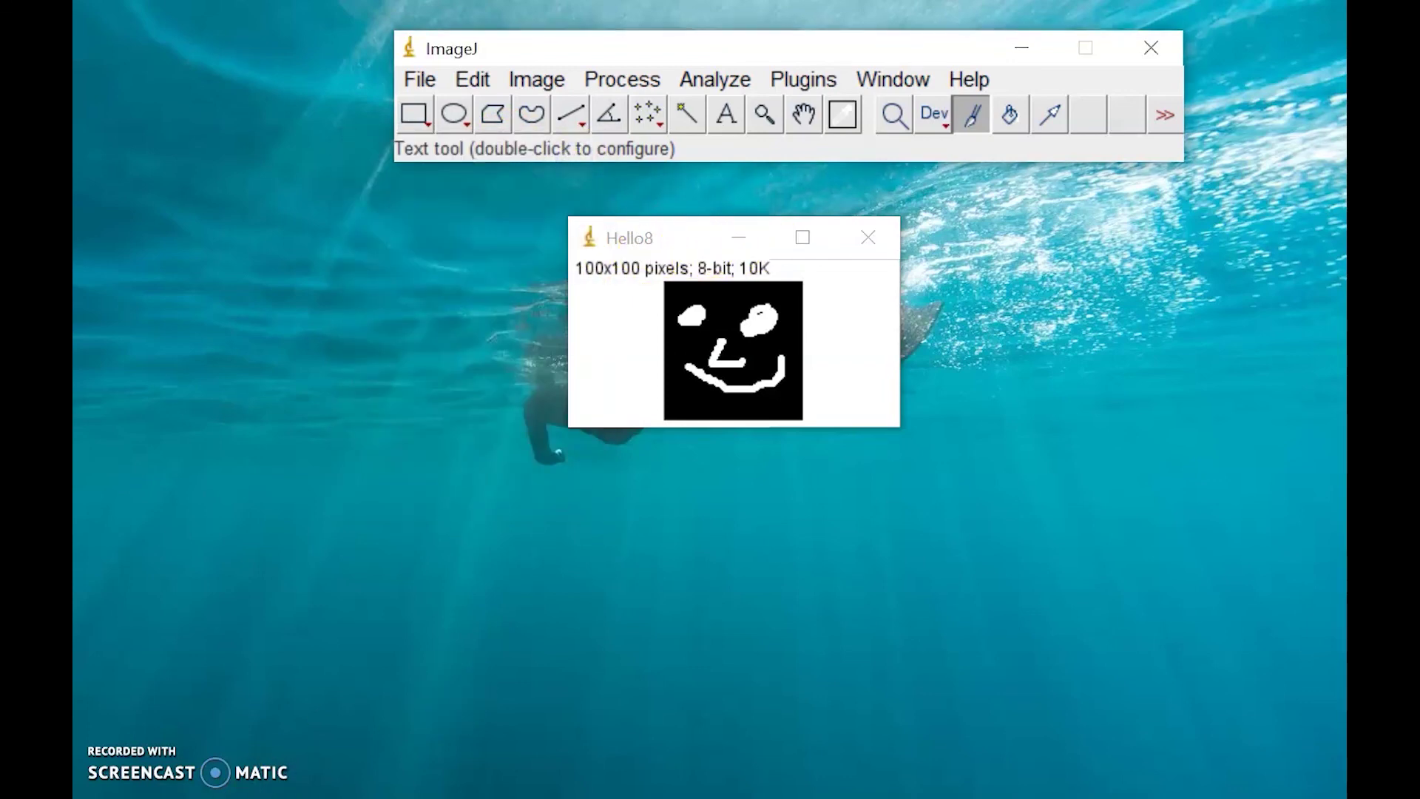